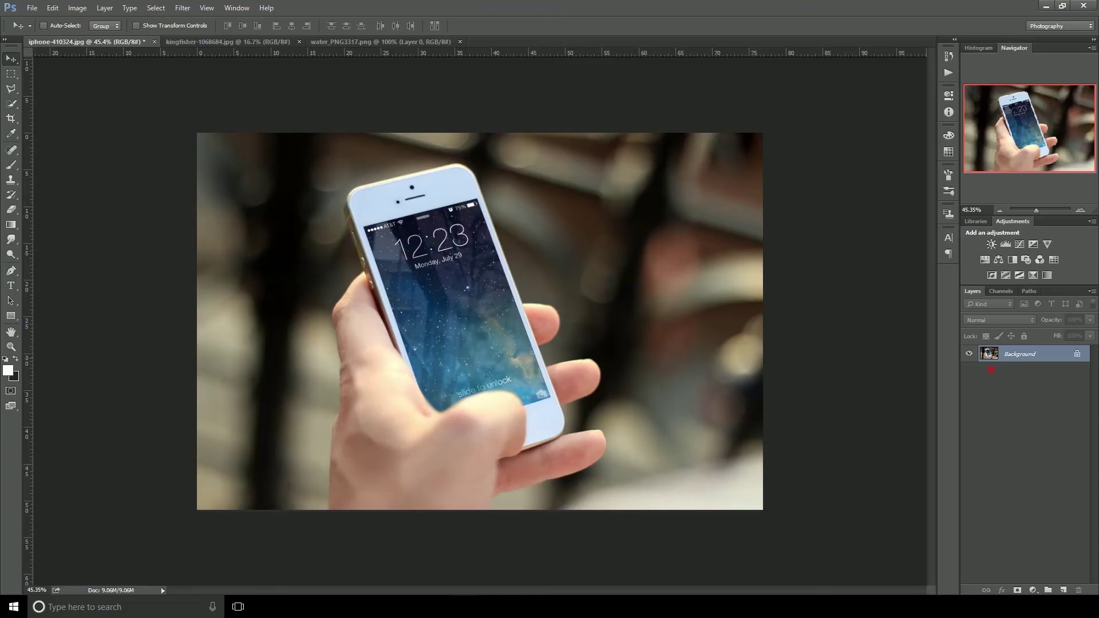
Step: Duplicate the phone photo's Background layer into a Background copy layer
{"action": "left_click_drag", "start_coordinate": [991, 370], "coordinate": [1063, 591]}
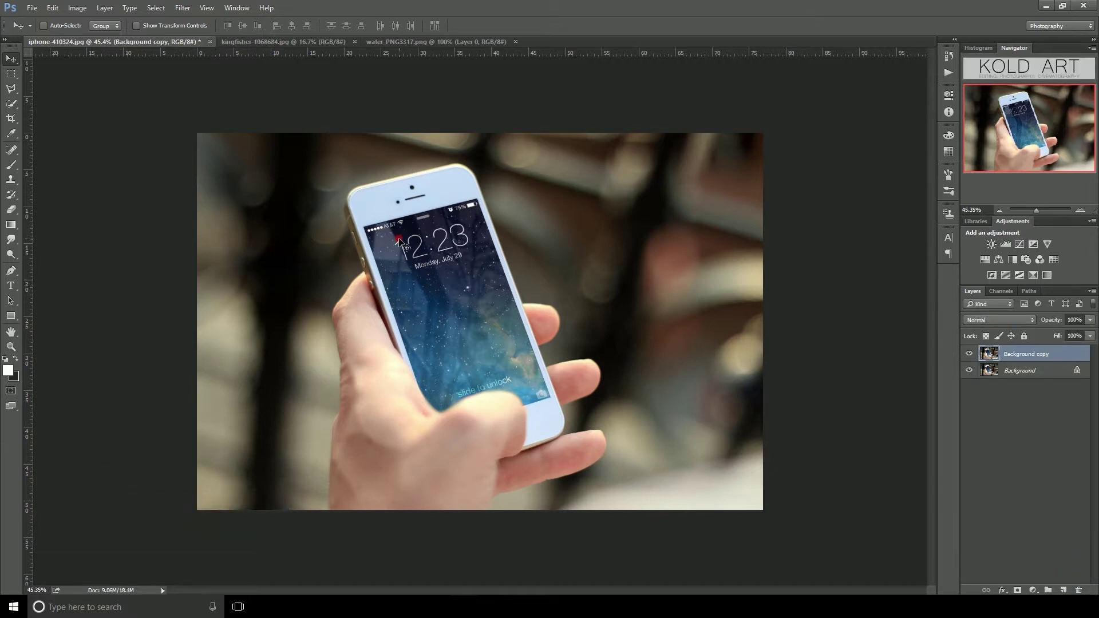
Step: Trace the phone screen's outline with the Polygonal Lasso, closing it at the top-left corner
{"action": "left_click", "coordinate": [10, 89]}
{"action": "scroll", "coordinate": [436, 213], "scroll_direction": "up", "scroll_amount": 5}
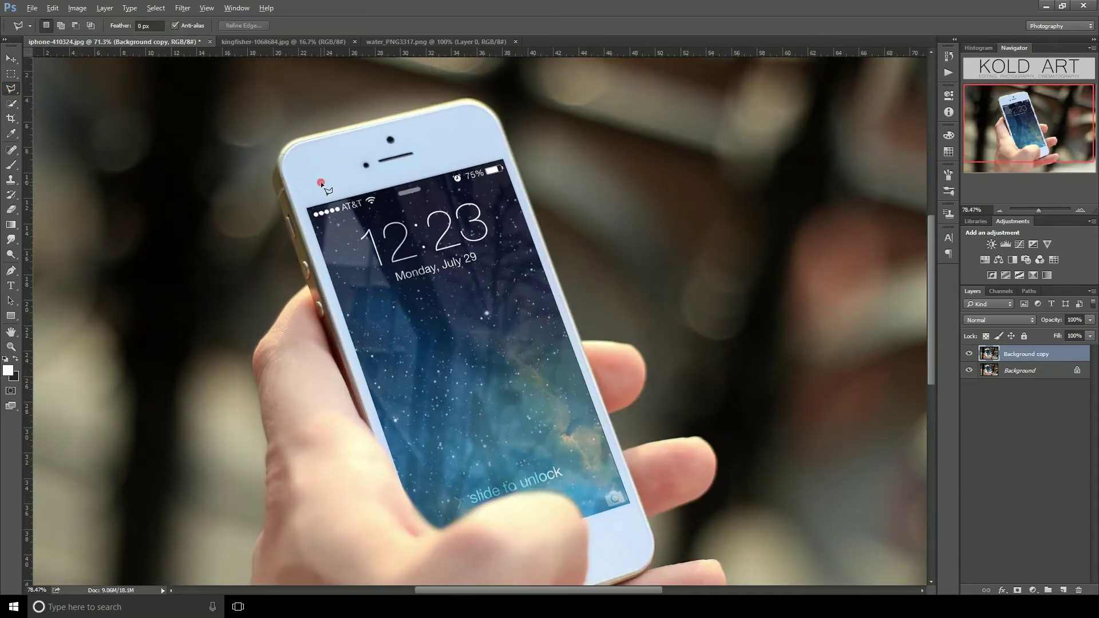
{"action": "left_click", "coordinate": [314, 220]}
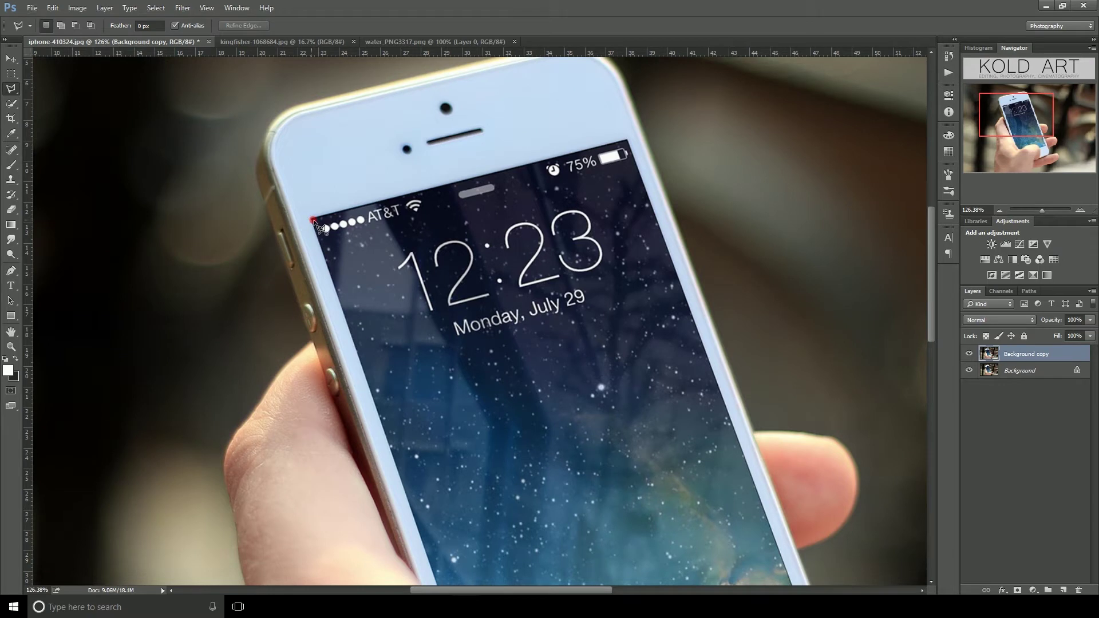
{"action": "left_click", "coordinate": [628, 141]}
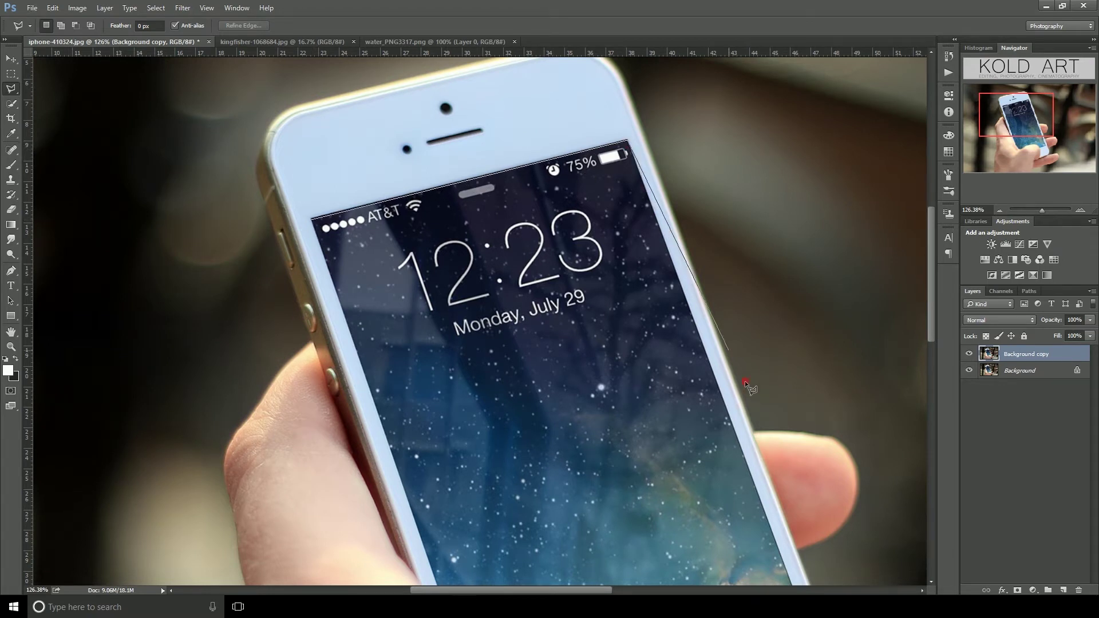
{"action": "scroll", "coordinate": [744, 380], "scroll_direction": "down", "scroll_amount": 3}
{"action": "left_click", "coordinate": [833, 547]}
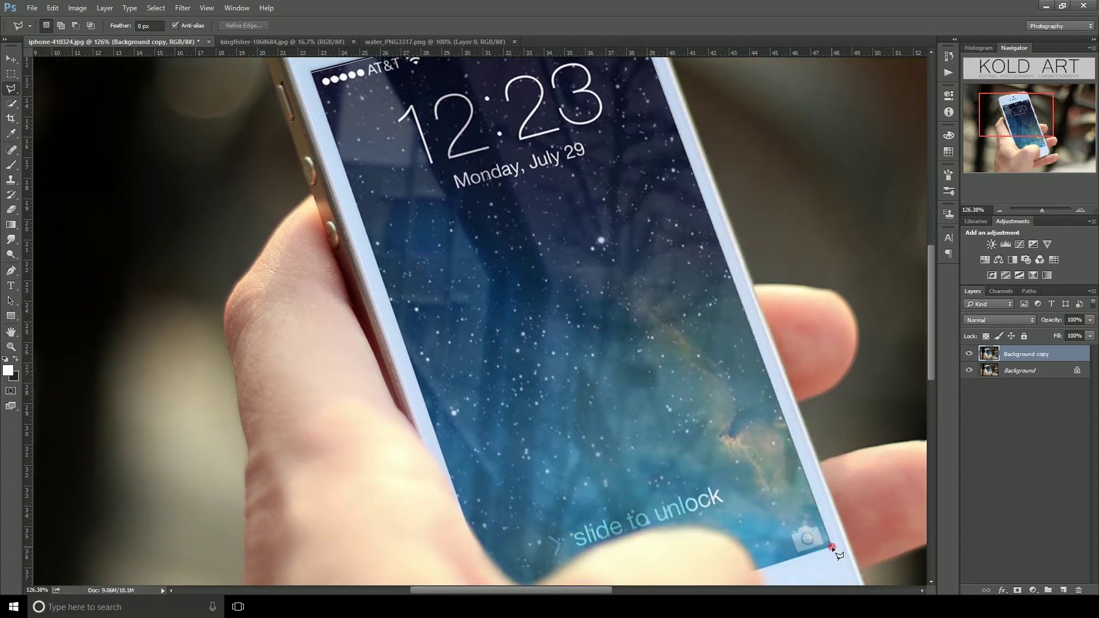
{"action": "left_click", "coordinate": [756, 570]}
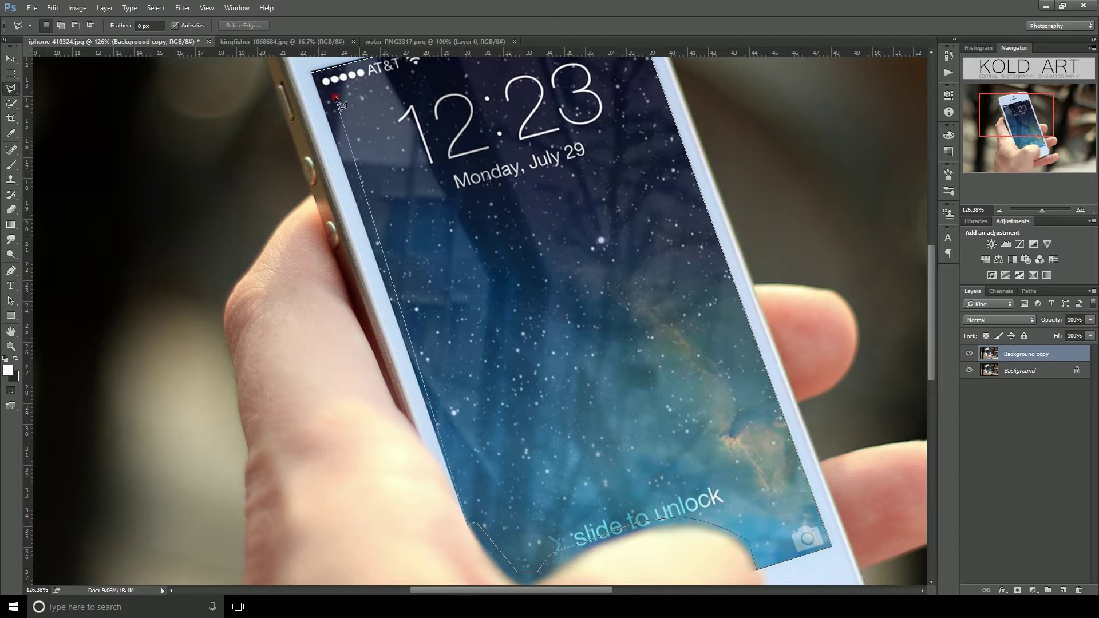
{"action": "left_click", "coordinate": [311, 73]}
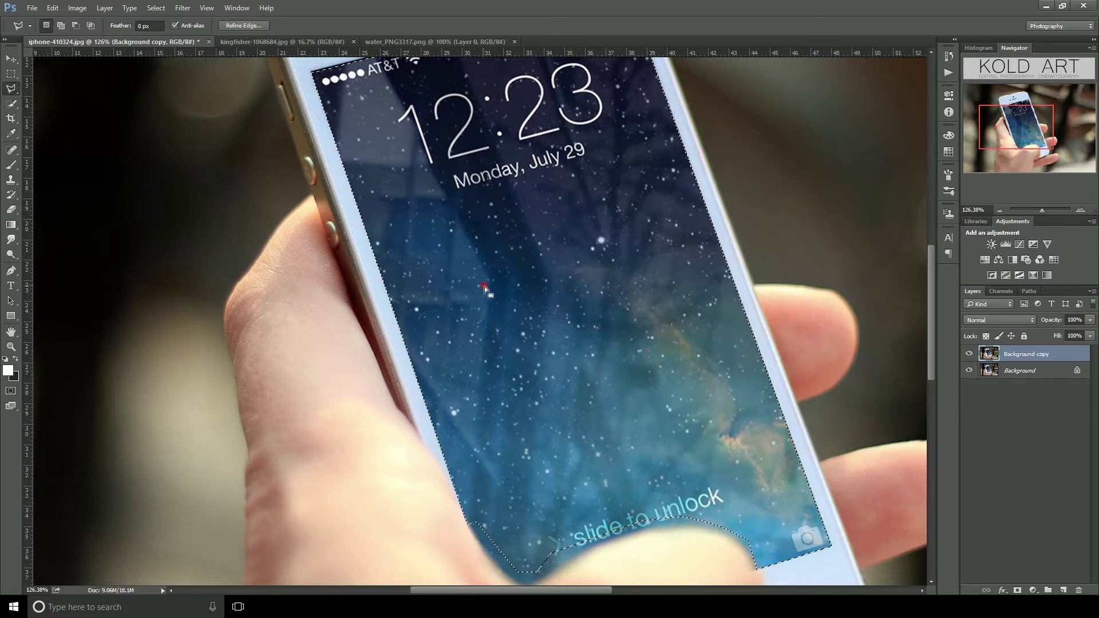
Step: Hide the Background layer, delete the selected screen area to transparency, and deselect
{"action": "left_click", "coordinate": [985, 338]}
{"action": "left_click", "coordinate": [969, 371]}
{"action": "key", "text": "Delete"}
{"action": "right_click", "coordinate": [515, 284]}
{"action": "left_click", "coordinate": [551, 291]}
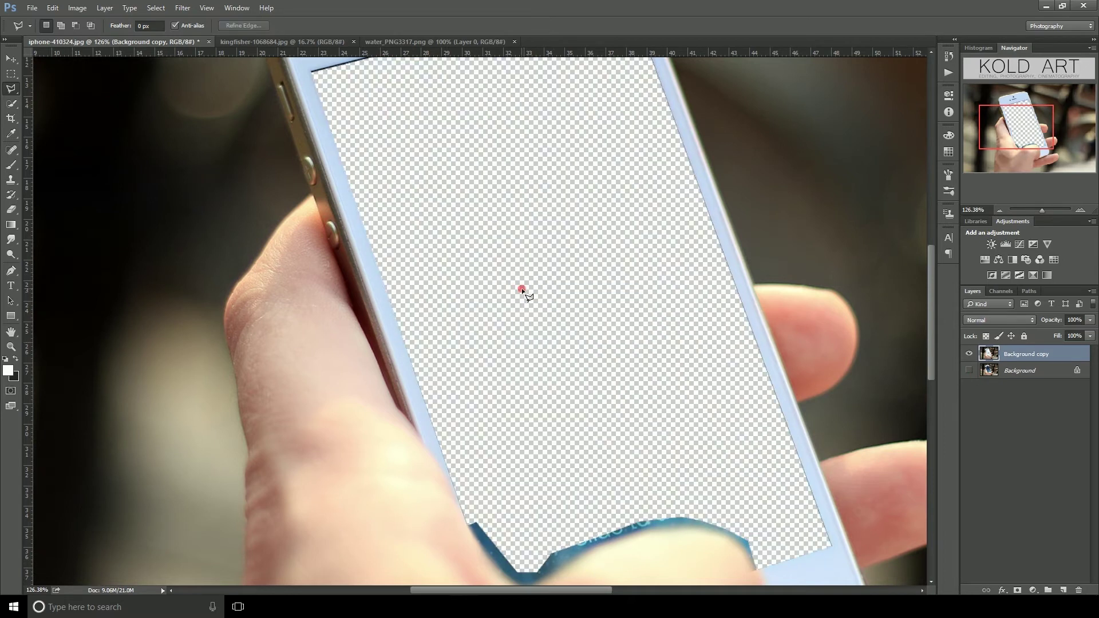
{"action": "scroll", "coordinate": [551, 304], "scroll_direction": "down", "scroll_amount": 1}
{"action": "scroll", "coordinate": [550, 304], "scroll_direction": "down", "scroll_amount": 1}
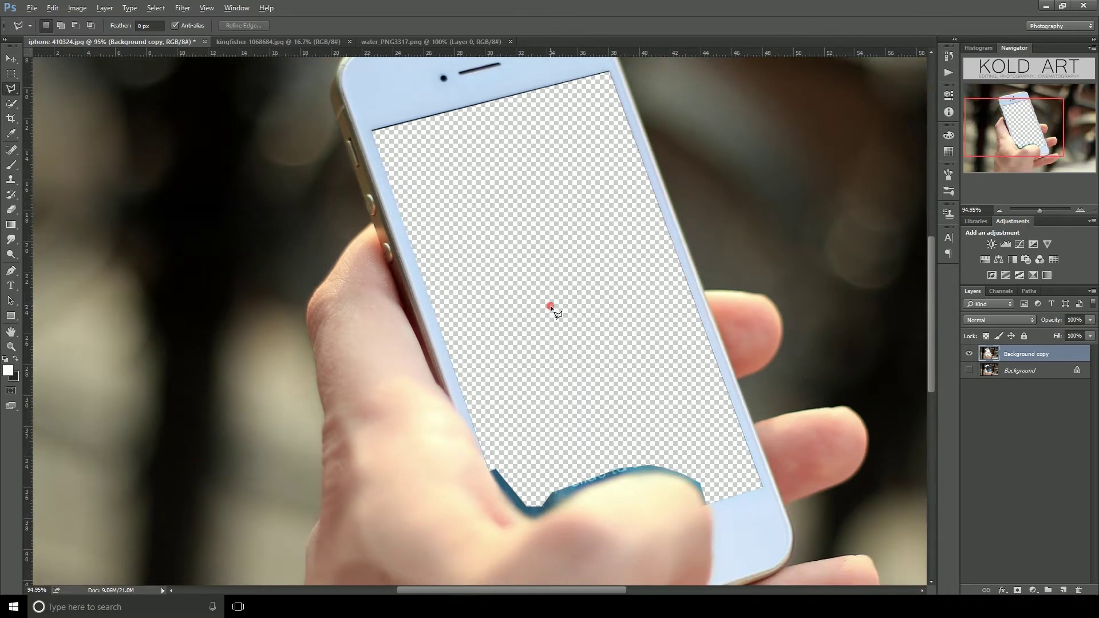
{"action": "scroll", "coordinate": [551, 306], "scroll_direction": "down", "scroll_amount": 2}
{"action": "scroll", "coordinate": [534, 310], "scroll_direction": "down", "scroll_amount": 1}
{"action": "scroll", "coordinate": [534, 310], "scroll_direction": "down", "scroll_amount": 1}
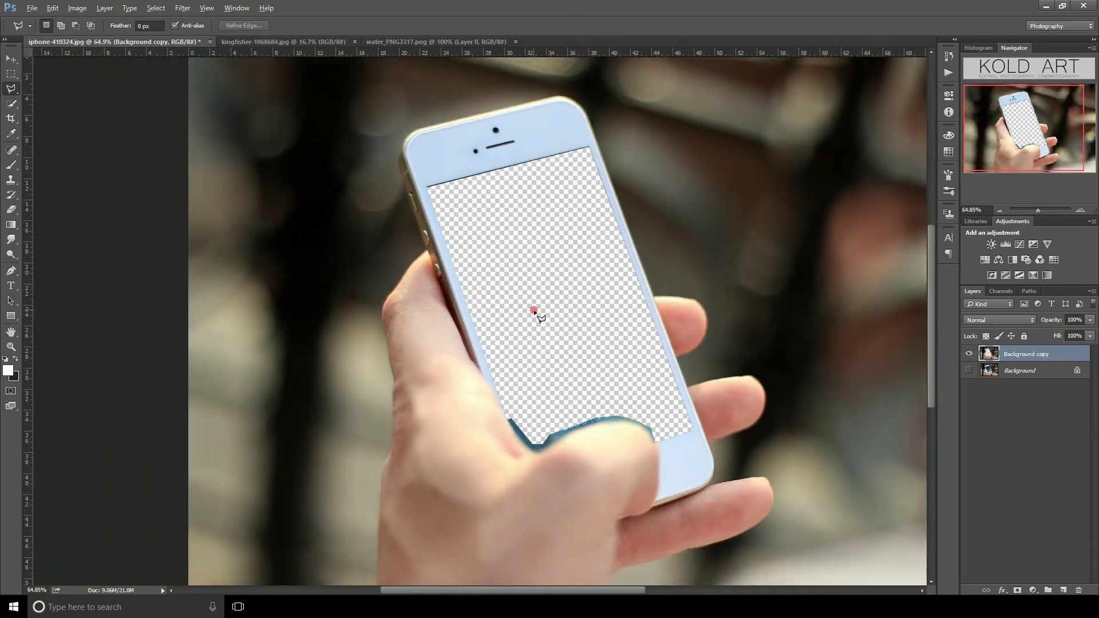
Step: Copy the whole kingfisher image into the iPhone file and move Layer 1 below Background copy
{"action": "left_click", "coordinate": [252, 43]}
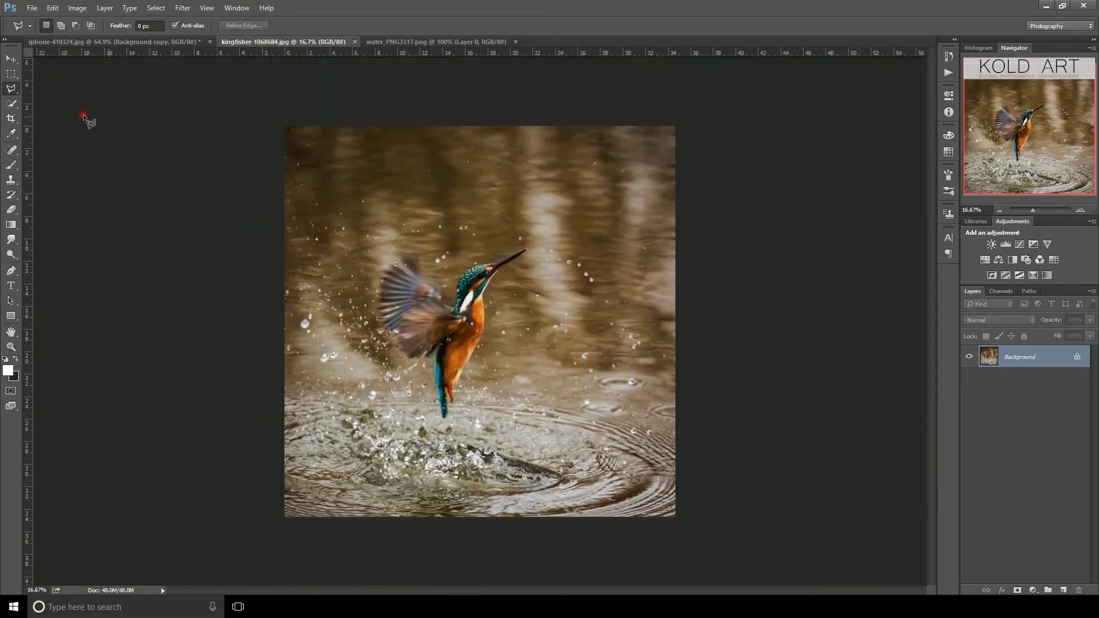
{"action": "left_click", "coordinate": [9, 73]}
{"action": "key", "text": "ctrl+a"}
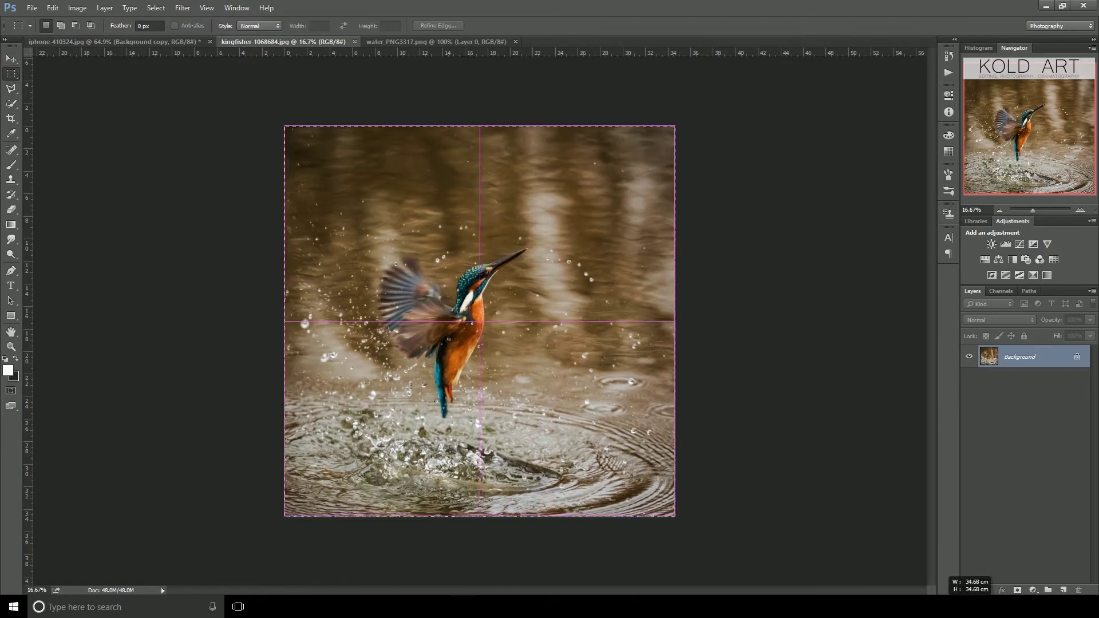
{"action": "left_click", "coordinate": [76, 42]}
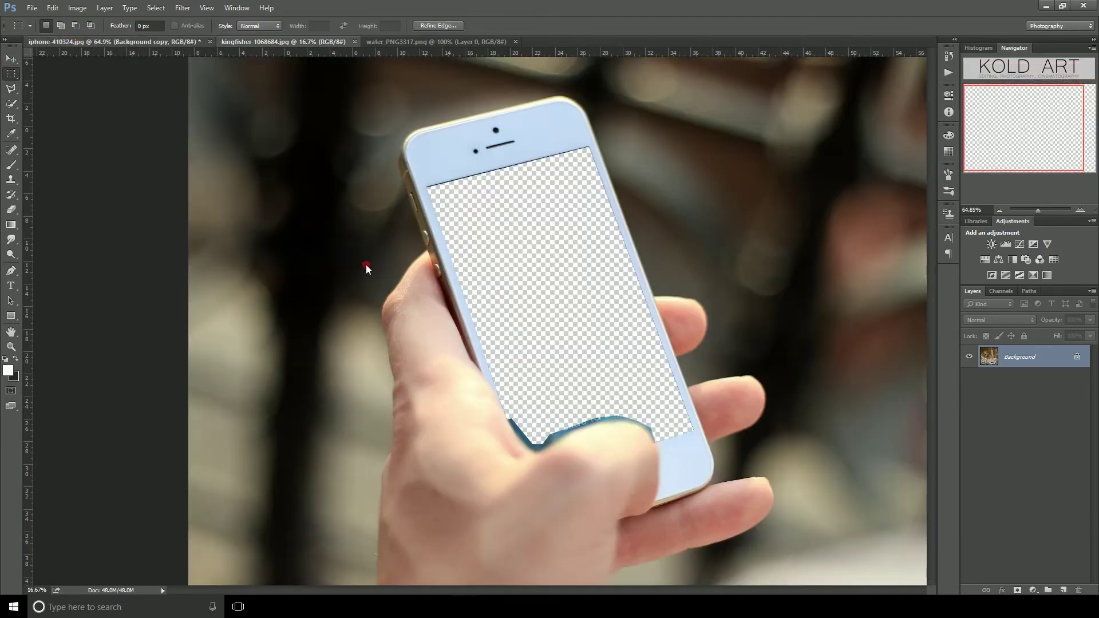
{"action": "key", "text": "ctrl+v"}
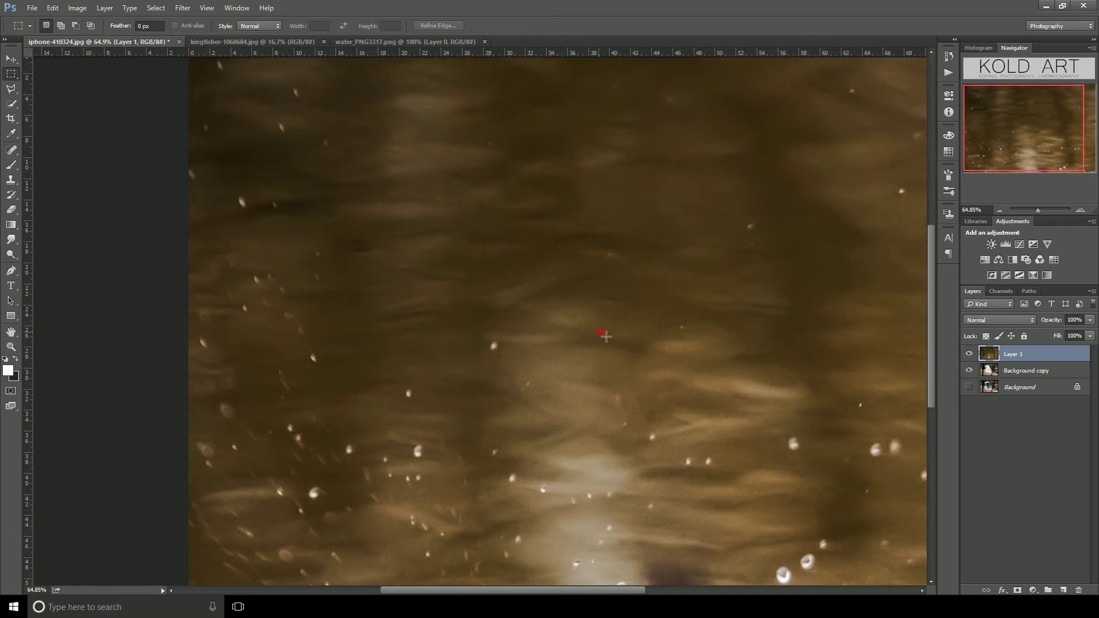
{"action": "scroll", "coordinate": [608, 320], "scroll_direction": "down", "scroll_amount": 2}
{"action": "scroll", "coordinate": [608, 321], "scroll_direction": "down", "scroll_amount": 1}
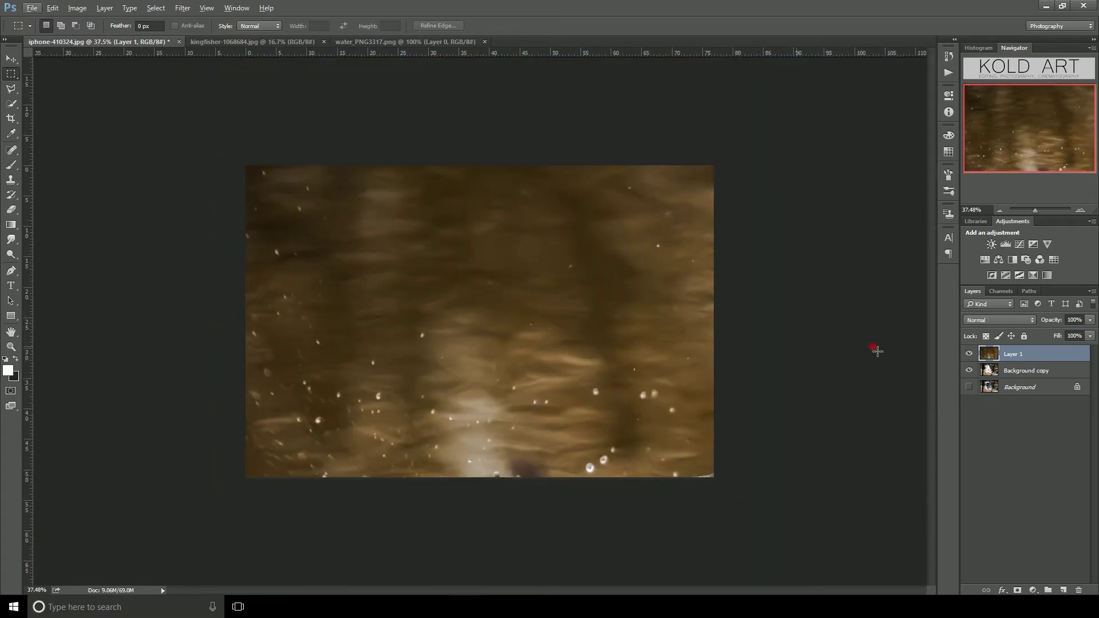
{"action": "left_click_drag", "start_coordinate": [1016, 359], "coordinate": [1016, 377]}
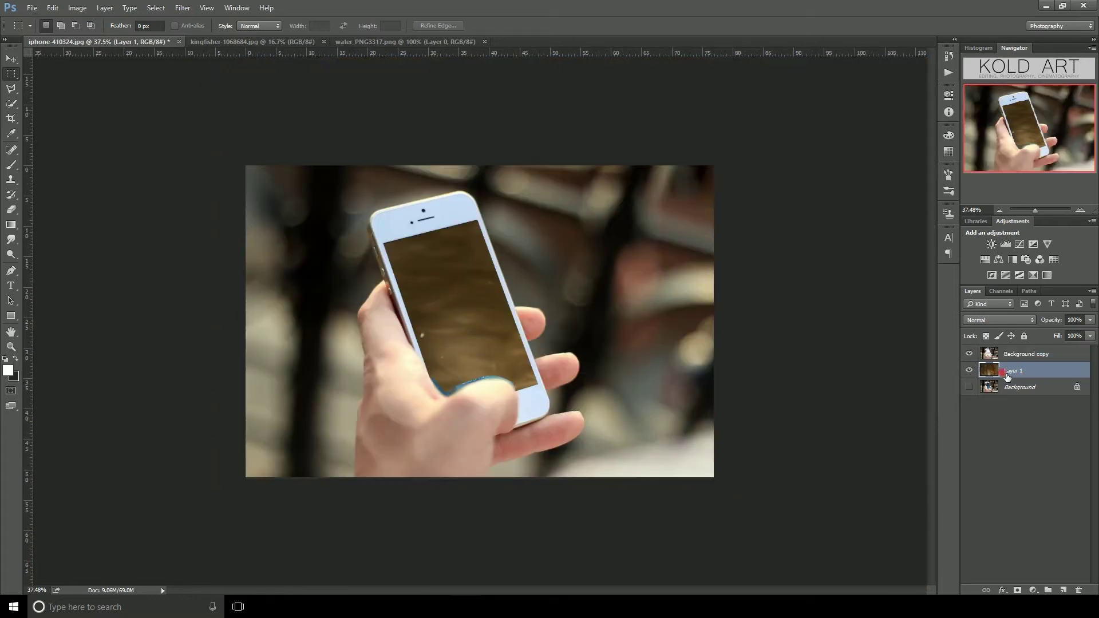
Step: Free-transform Layer 1, shrinking the kingfisher to about 42.5% and moving it behind the screen
{"action": "key", "text": "ctrl+t"}
{"action": "scroll", "coordinate": [551, 358], "scroll_direction": "down", "scroll_amount": 3}
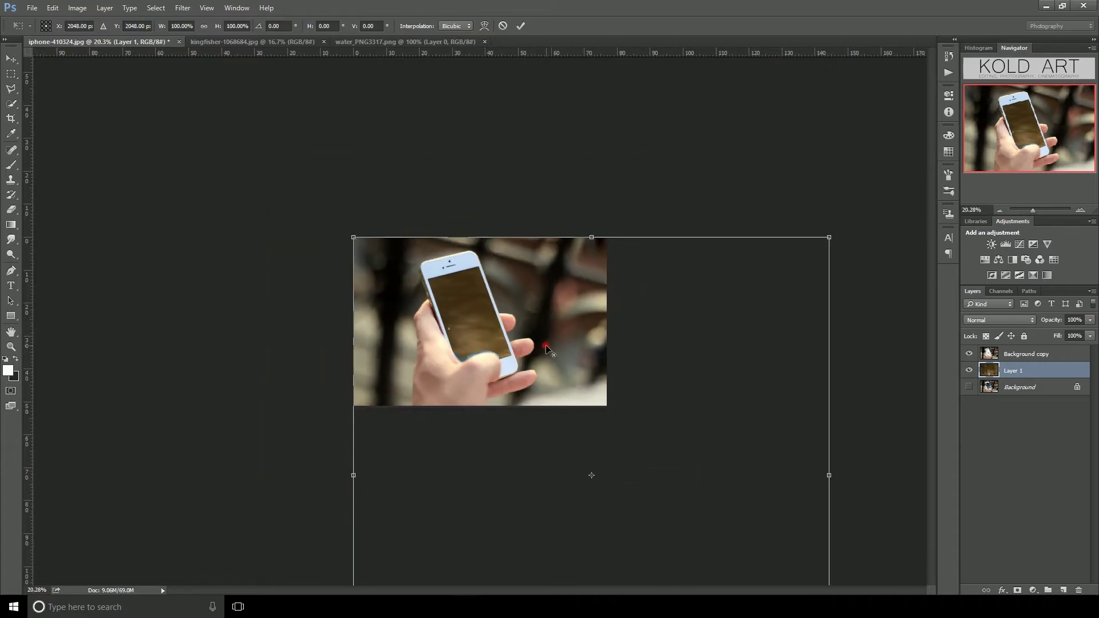
{"action": "scroll", "coordinate": [588, 437], "scroll_direction": "down", "scroll_amount": 2}
{"action": "left_click_drag", "start_coordinate": [704, 573], "coordinate": [529, 398]}
{"action": "scroll", "coordinate": [496, 342], "scroll_direction": "up", "scroll_amount": 1}
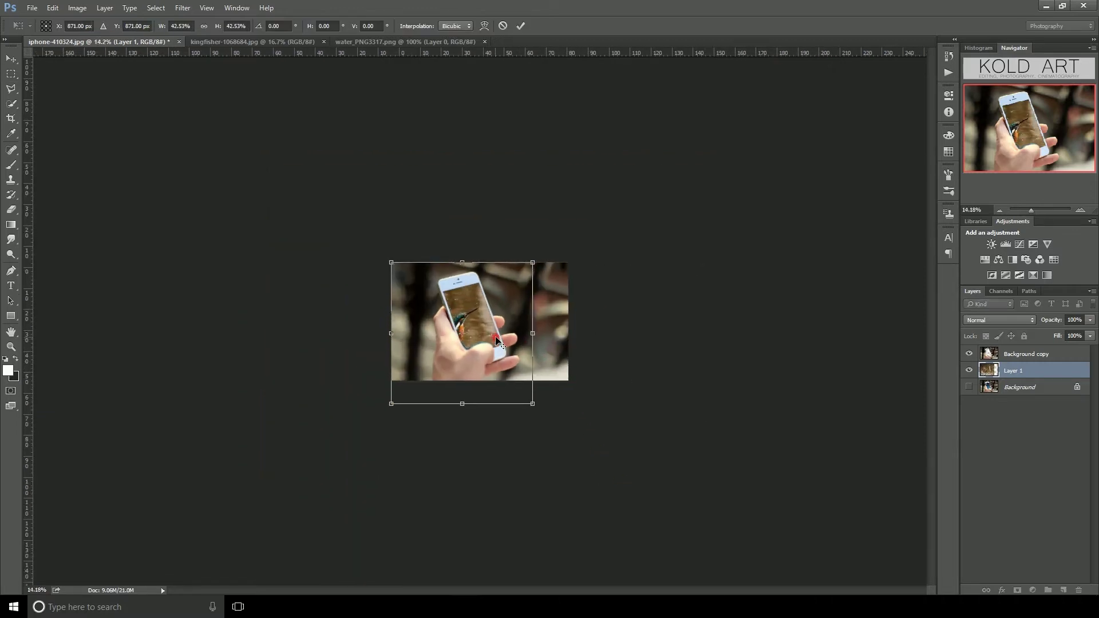
{"action": "scroll", "coordinate": [497, 342], "scroll_direction": "up", "scroll_amount": 2}
{"action": "scroll", "coordinate": [502, 355], "scroll_direction": "up", "scroll_amount": 2}
{"action": "left_click_drag", "start_coordinate": [507, 346], "coordinate": [559, 292]}
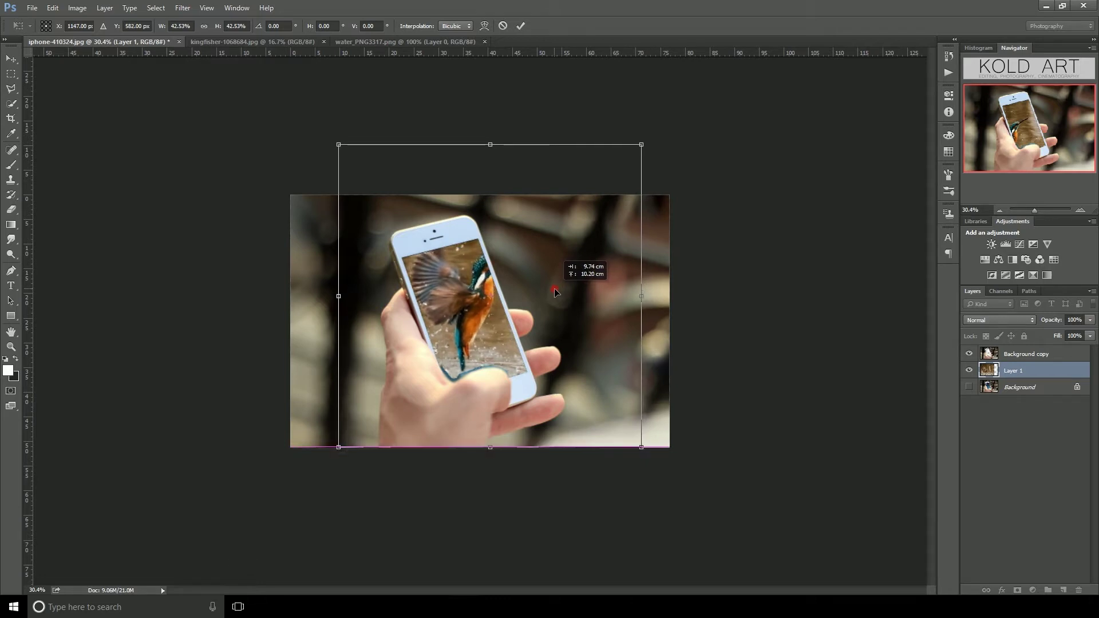
Step: Fine-tune the kingfisher to about 46% scale behind the screen and commit the transform
{"action": "left_click_drag", "start_coordinate": [559, 292], "coordinate": [556, 296]}
{"action": "left_click_drag", "start_coordinate": [641, 447], "coordinate": [647, 452]}
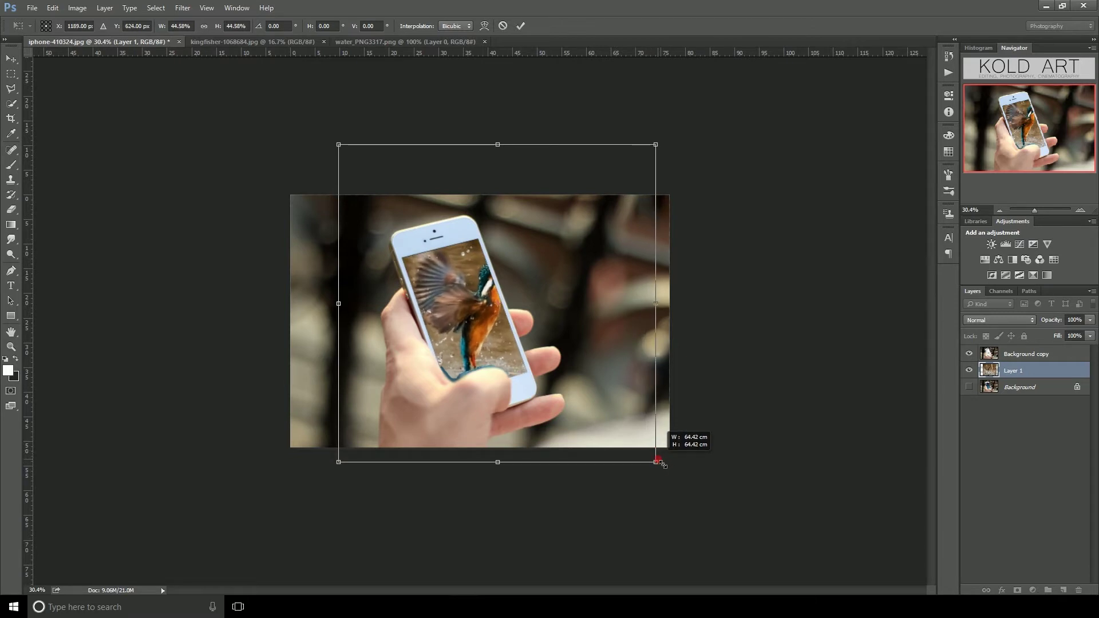
{"action": "mouse_move", "coordinate": [647, 452]}
{"action": "left_mouse_down"}
{"action": "mouse_move", "coordinate": [665, 472]}
{"action": "mouse_move", "coordinate": [566, 385]}
{"action": "left_mouse_up"}
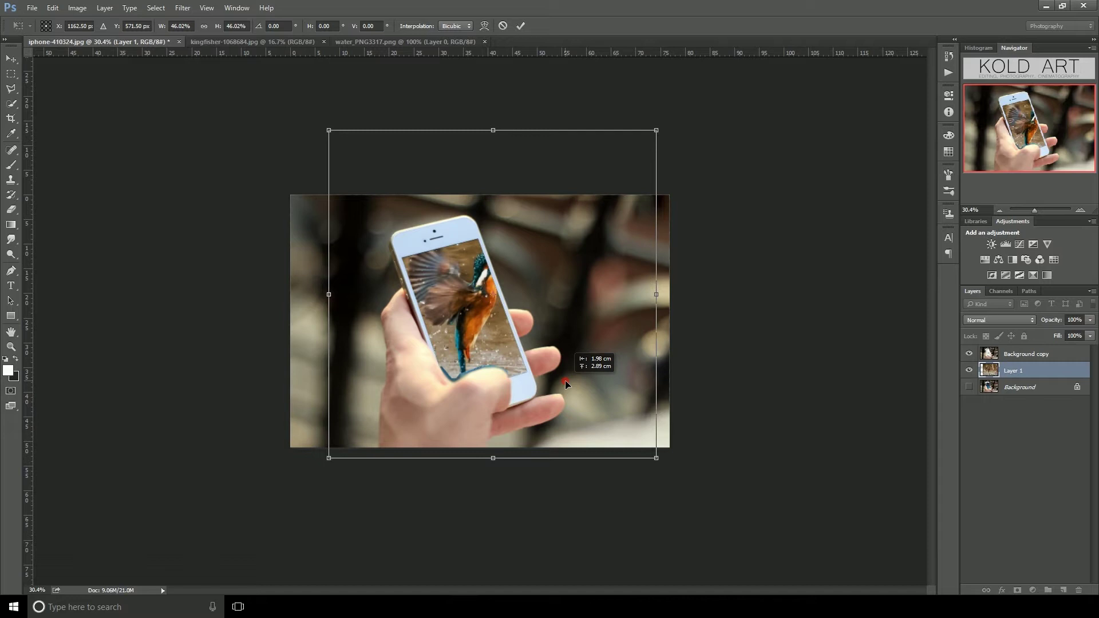
{"action": "left_click_drag", "start_coordinate": [565, 380], "coordinate": [571, 380]}
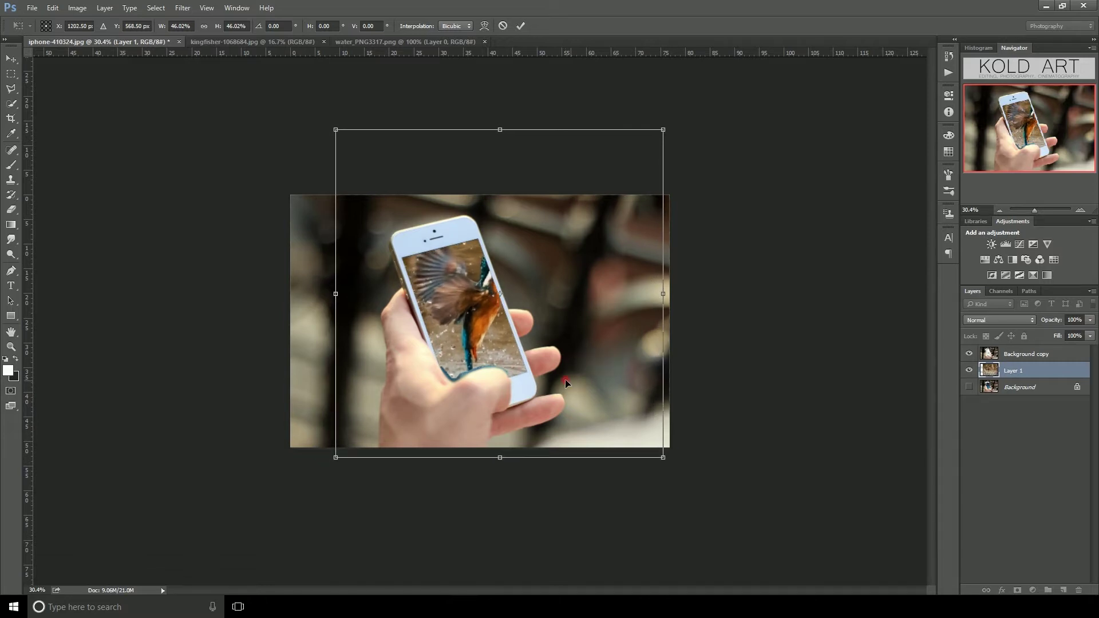
{"action": "key", "text": "m"}
{"action": "key", "text": "Return"}
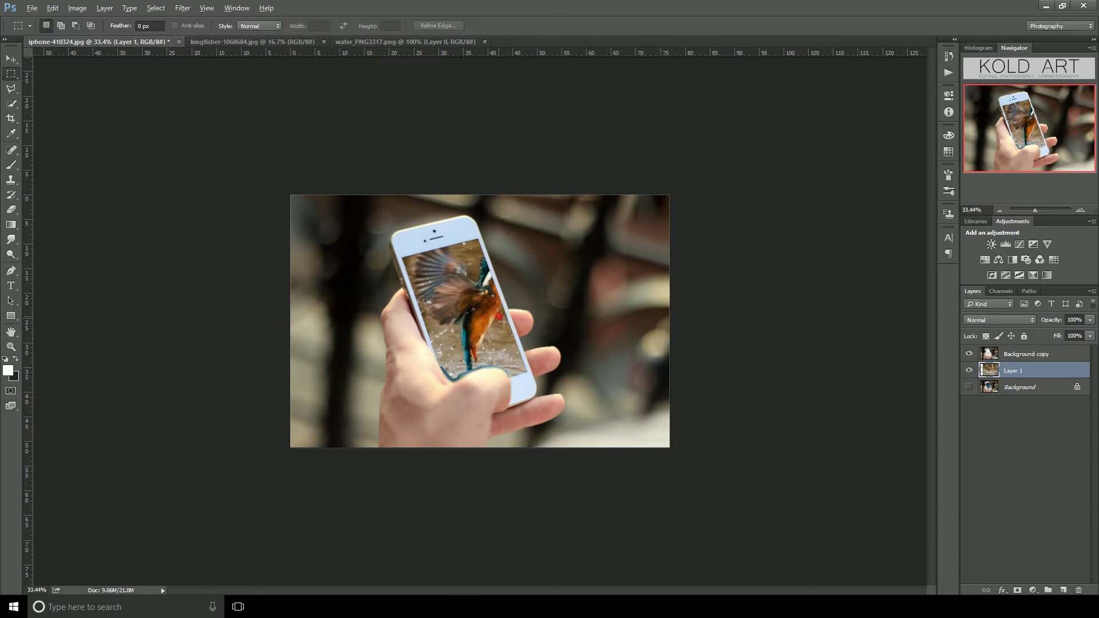
{"action": "scroll", "coordinate": [503, 322], "scroll_direction": "up", "scroll_amount": 3}
Step: Hide the phone layer and frame the kingfisher's head and body alone on Layer 1
{"action": "left_click", "coordinate": [1017, 363]}
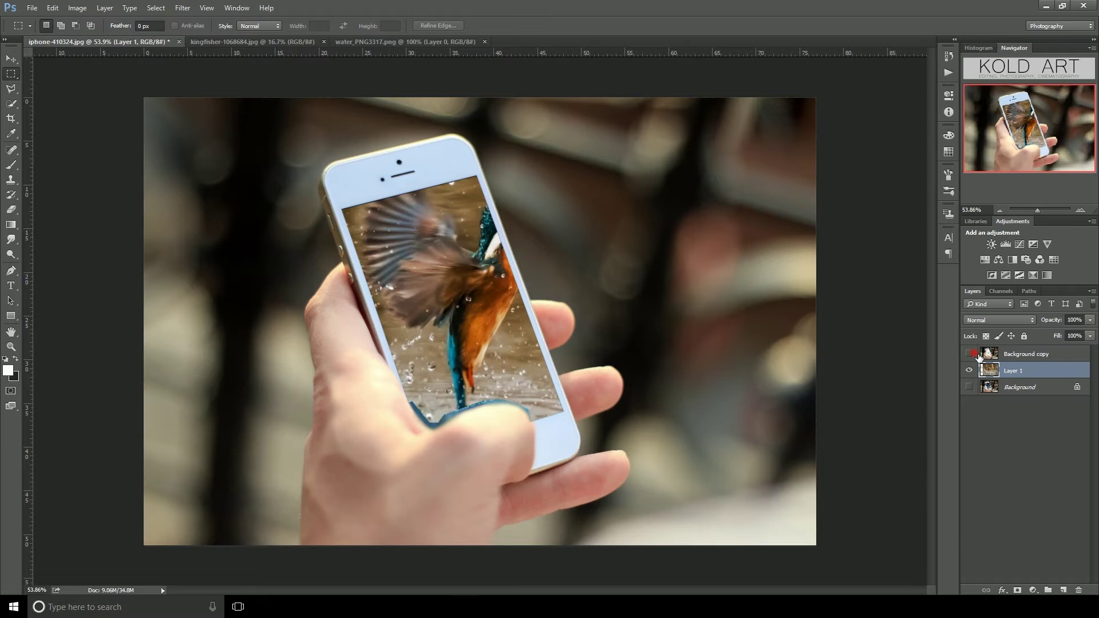
{"action": "left_click", "coordinate": [969, 353]}
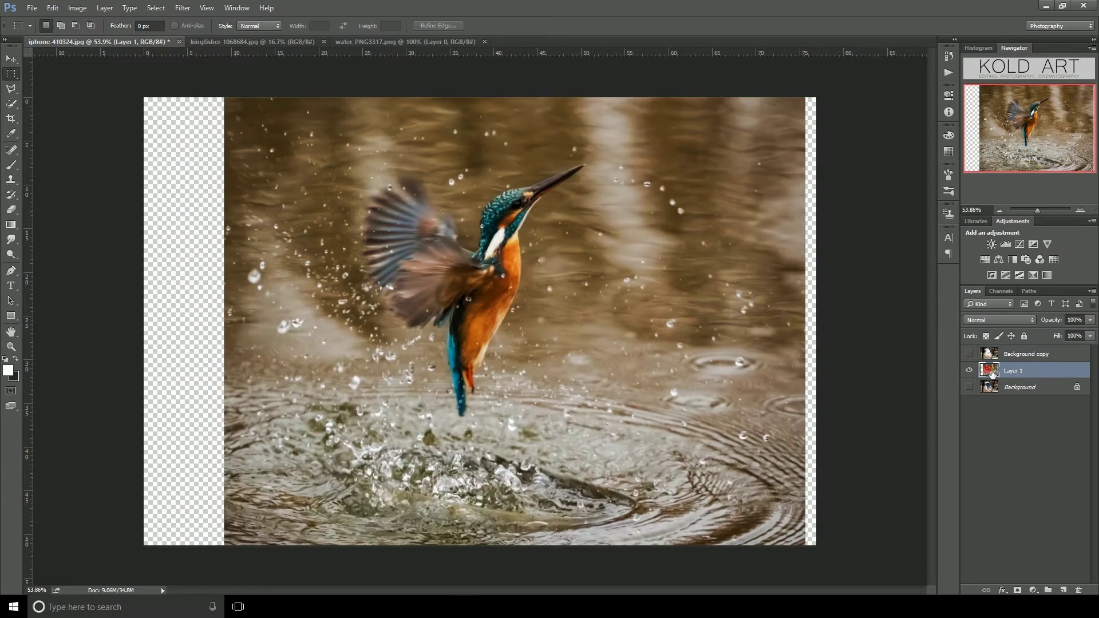
{"action": "left_click", "coordinate": [971, 354]}
{"action": "left_click", "coordinate": [970, 354]}
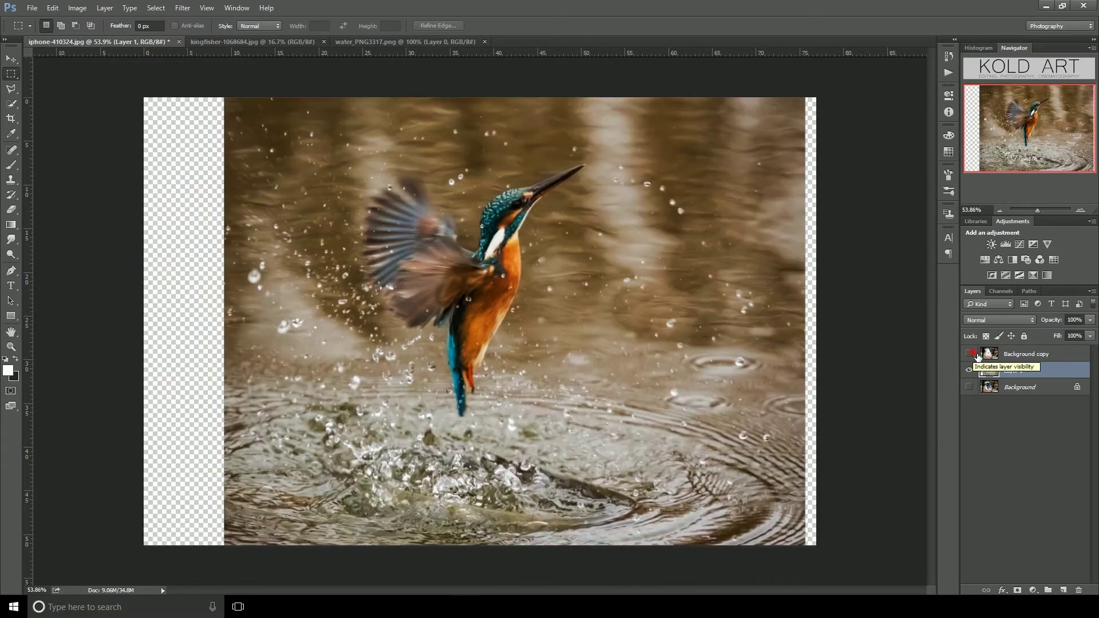
{"action": "left_click", "coordinate": [973, 354]}
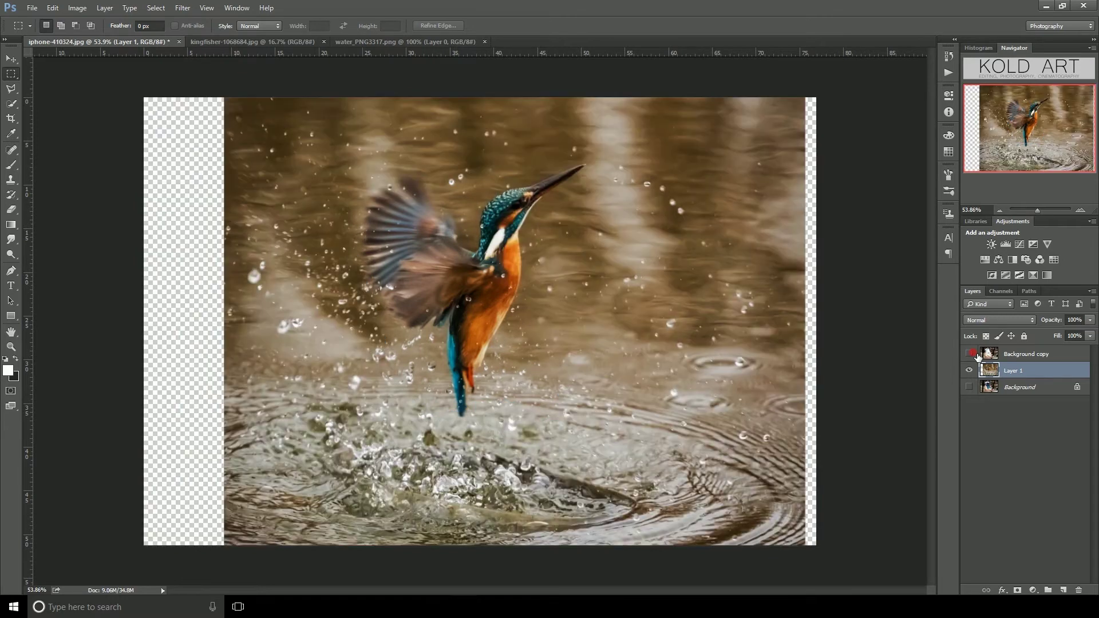
{"action": "left_click", "coordinate": [974, 354]}
{"action": "scroll", "coordinate": [518, 283], "scroll_direction": "up", "scroll_amount": 1}
{"action": "scroll", "coordinate": [518, 283], "scroll_direction": "up", "scroll_amount": 1}
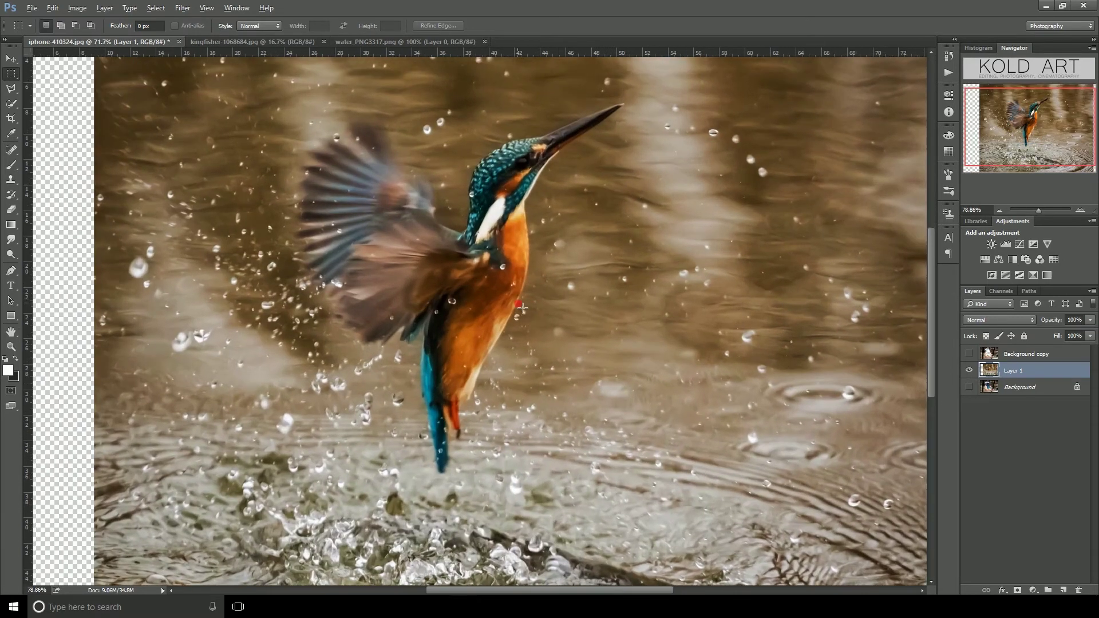
{"action": "scroll", "coordinate": [517, 303], "scroll_direction": "up", "scroll_amount": 1}
{"action": "scroll", "coordinate": [515, 332], "scroll_direction": "up", "scroll_amount": 2}
{"action": "scroll", "coordinate": [513, 368], "scroll_direction": "up", "scroll_amount": 2}
{"action": "left_click_drag", "start_coordinate": [514, 368], "coordinate": [518, 417]}
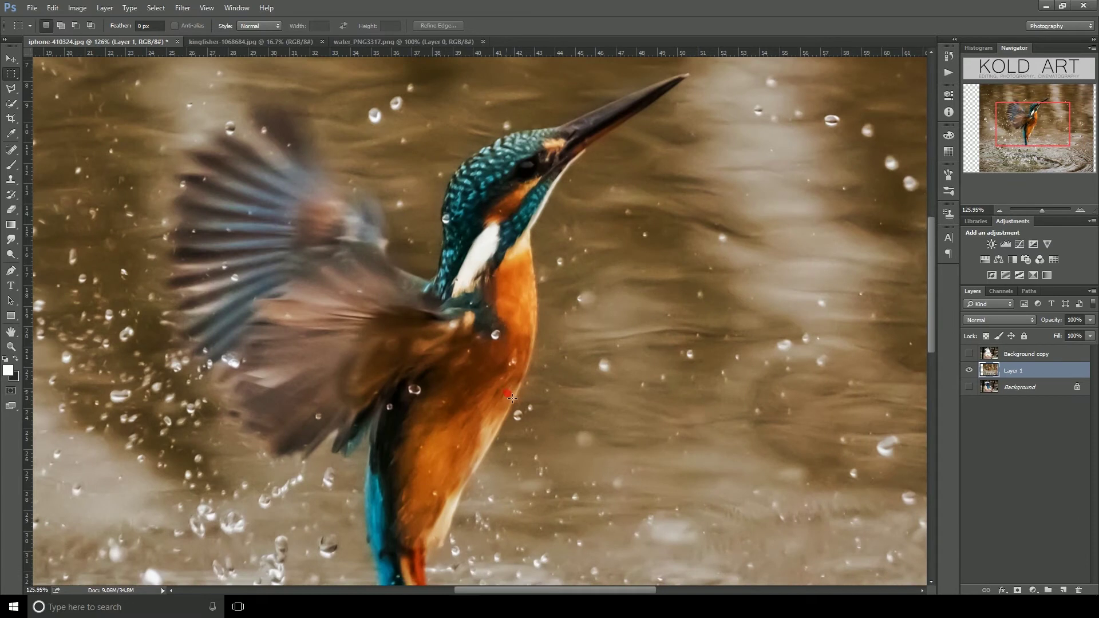
Step: Start a Polygonal Lasso outline along the kingfisher's breast and beak edges
{"action": "left_click", "coordinate": [11, 88]}
{"action": "scroll", "coordinate": [538, 404], "scroll_direction": "up", "scroll_amount": 4}
{"action": "scroll", "coordinate": [528, 438], "scroll_direction": "up", "scroll_amount": 2}
{"action": "scroll", "coordinate": [526, 445], "scroll_direction": "up", "scroll_amount": 2}
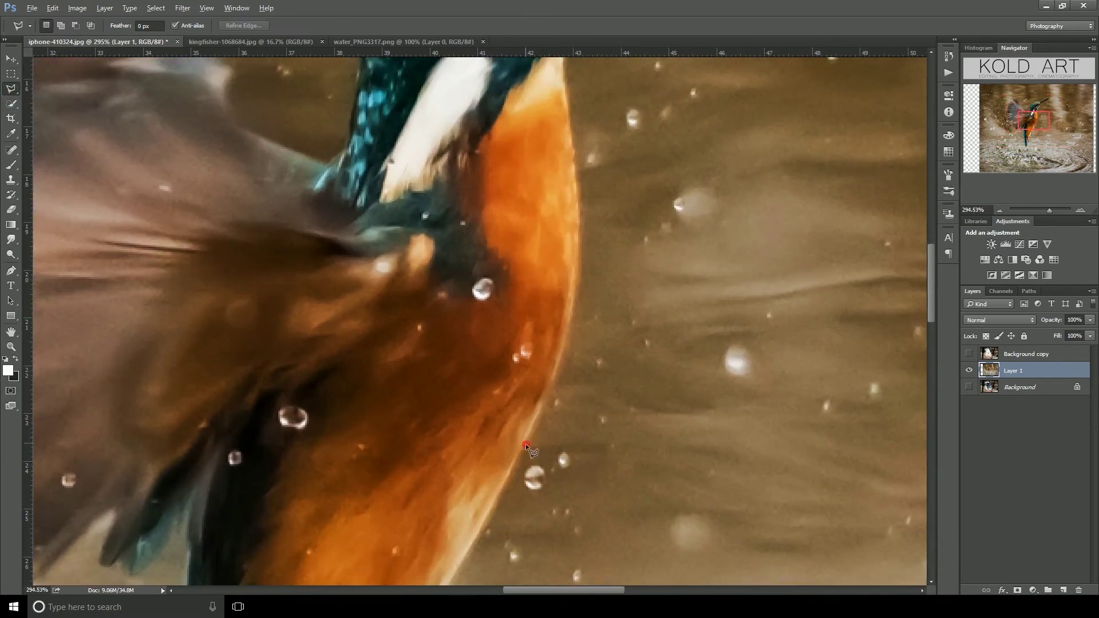
{"action": "scroll", "coordinate": [526, 444], "scroll_direction": "up", "scroll_amount": 2}
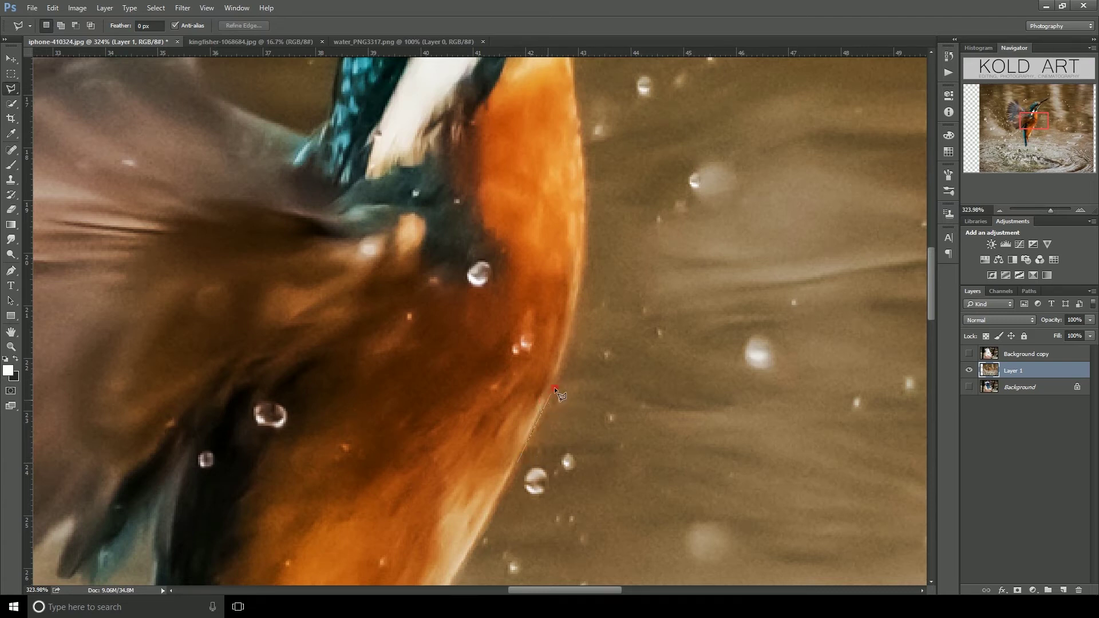
{"action": "scroll", "coordinate": [586, 253], "scroll_direction": "up", "scroll_amount": 2}
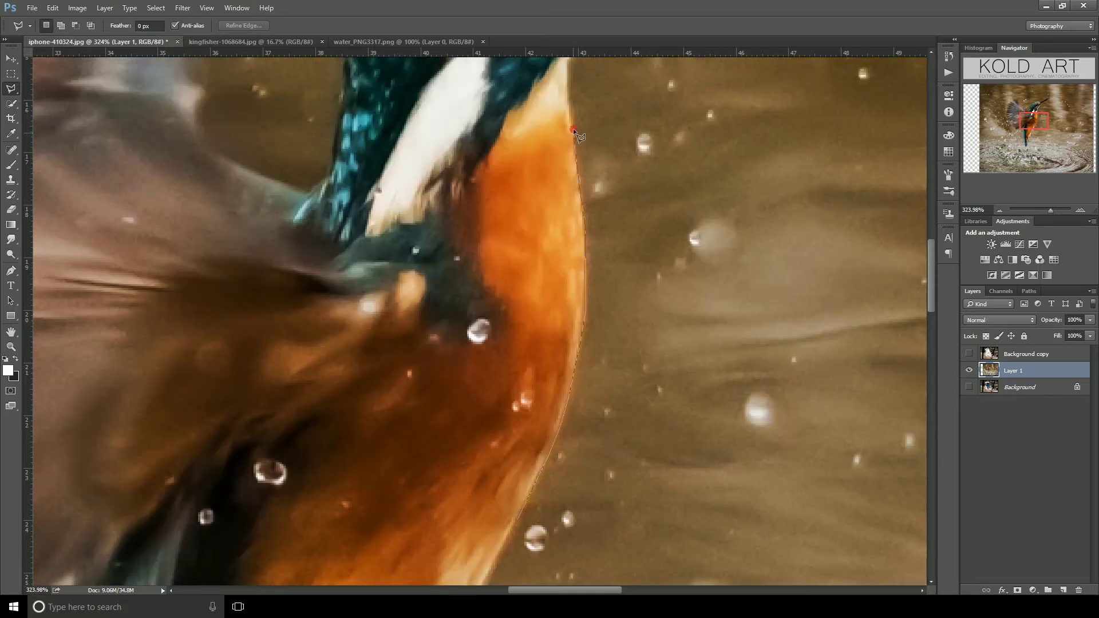
{"action": "scroll", "coordinate": [572, 129], "scroll_direction": "up", "scroll_amount": 3}
{"action": "left_click", "coordinate": [568, 146]}
{"action": "scroll", "coordinate": [568, 146], "scroll_direction": "up", "scroll_amount": 5}
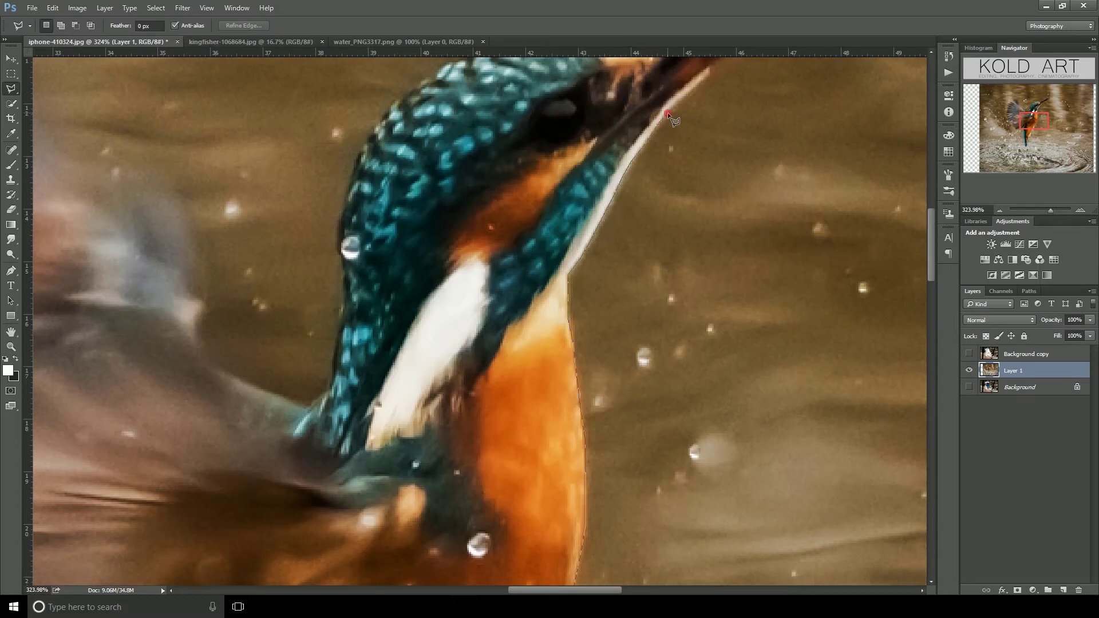
{"action": "scroll", "coordinate": [668, 112], "scroll_direction": "up", "scroll_amount": 3}
{"action": "left_click", "coordinate": [710, 207]}
Step: Continue the outline around the curved head and down the neck, closing the selection
{"action": "scroll", "coordinate": [710, 207], "scroll_direction": "right", "scroll_amount": 3}
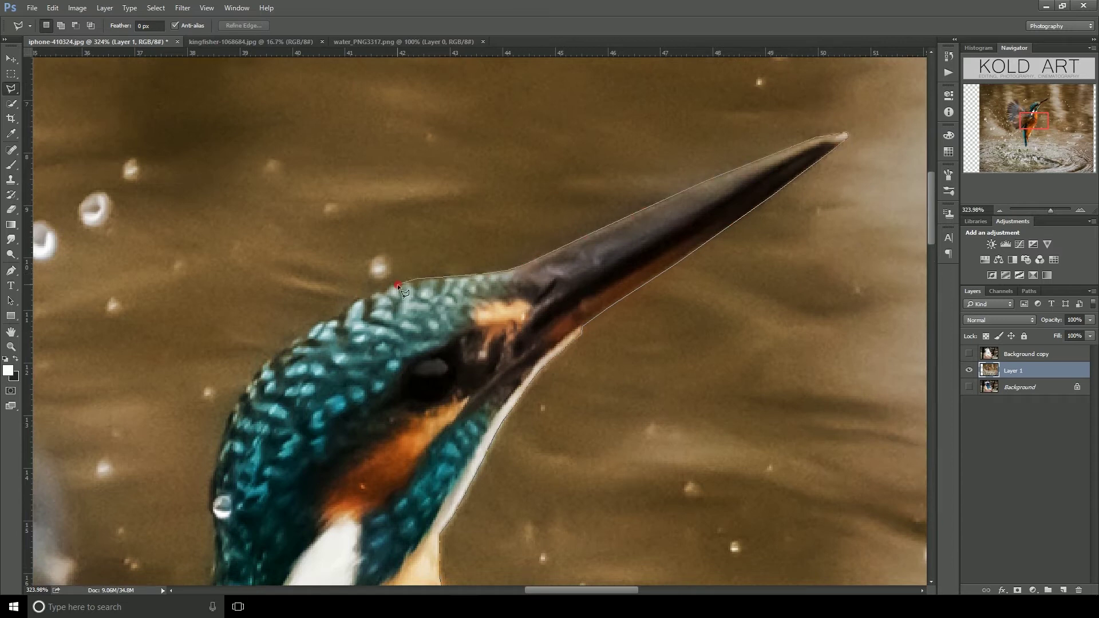
{"action": "scroll", "coordinate": [304, 330], "scroll_direction": "down", "scroll_amount": 3}
{"action": "left_click", "coordinate": [252, 284]}
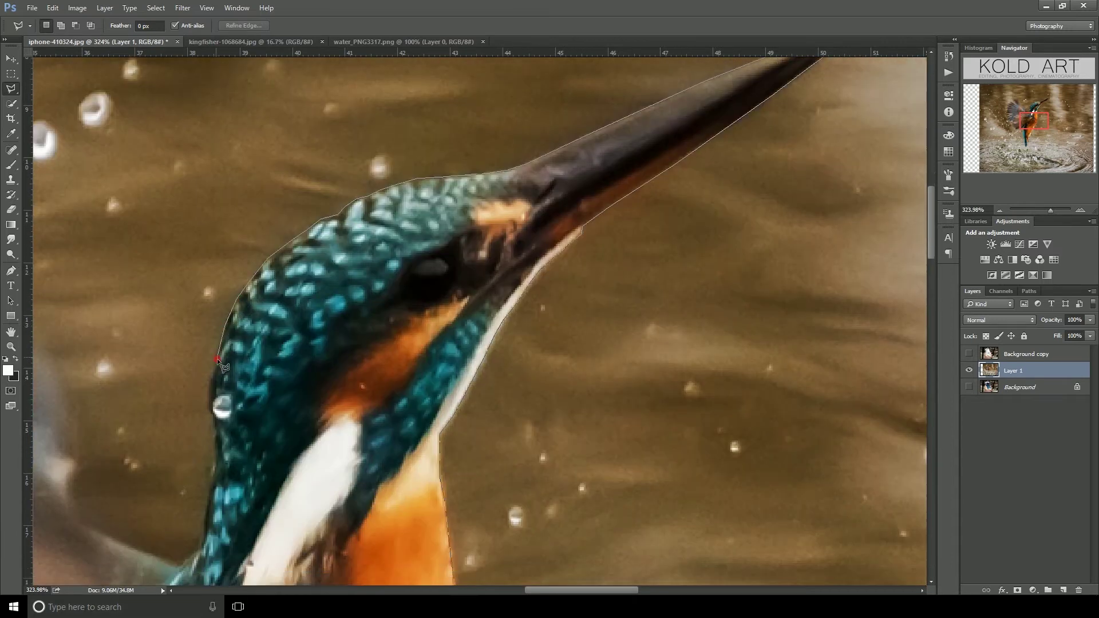
{"action": "left_click", "coordinate": [215, 439]}
{"action": "scroll", "coordinate": [286, 458], "scroll_direction": "down", "scroll_amount": 3}
{"action": "scroll", "coordinate": [365, 499], "scroll_direction": "down", "scroll_amount": 2}
{"action": "scroll", "coordinate": [361, 516], "scroll_direction": "down", "scroll_amount": 3}
{"action": "left_click", "coordinate": [380, 500]}
{"action": "scroll", "coordinate": [416, 299], "scroll_direction": "down", "scroll_amount": 3, "text": "alt"}
{"action": "scroll", "coordinate": [415, 299], "scroll_direction": "down", "scroll_amount": 3, "text": "alt"}
{"action": "scroll", "coordinate": [413, 297], "scroll_direction": "down", "scroll_amount": 2, "text": "alt"}
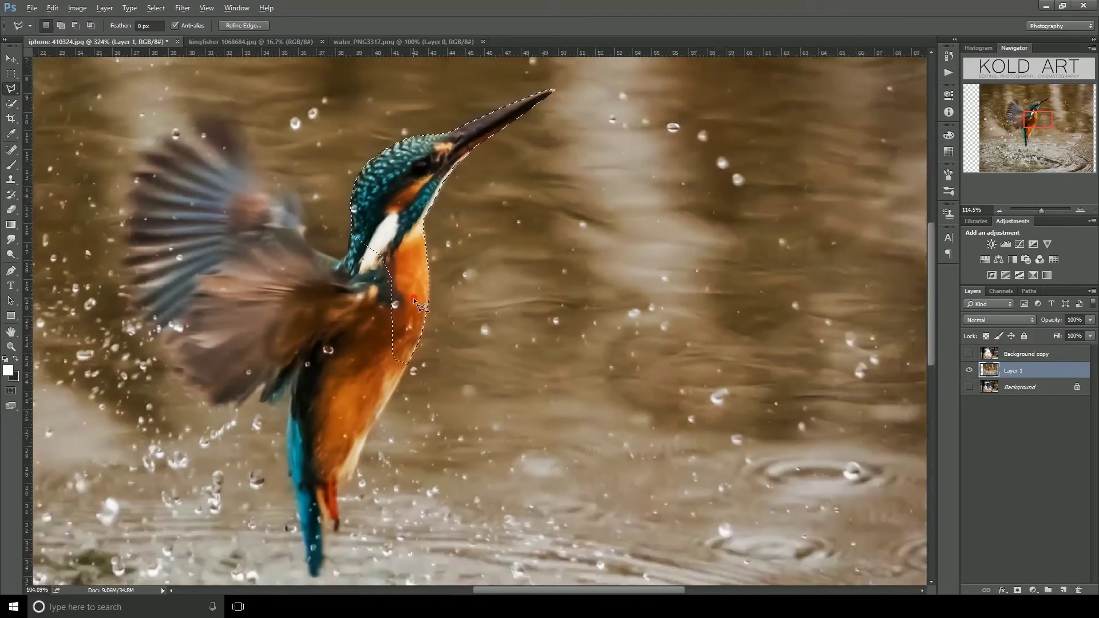
{"action": "scroll", "coordinate": [416, 300], "scroll_direction": "down", "scroll_amount": 1, "text": "alt"}
{"action": "scroll", "coordinate": [413, 298], "scroll_direction": "down", "scroll_amount": 2}
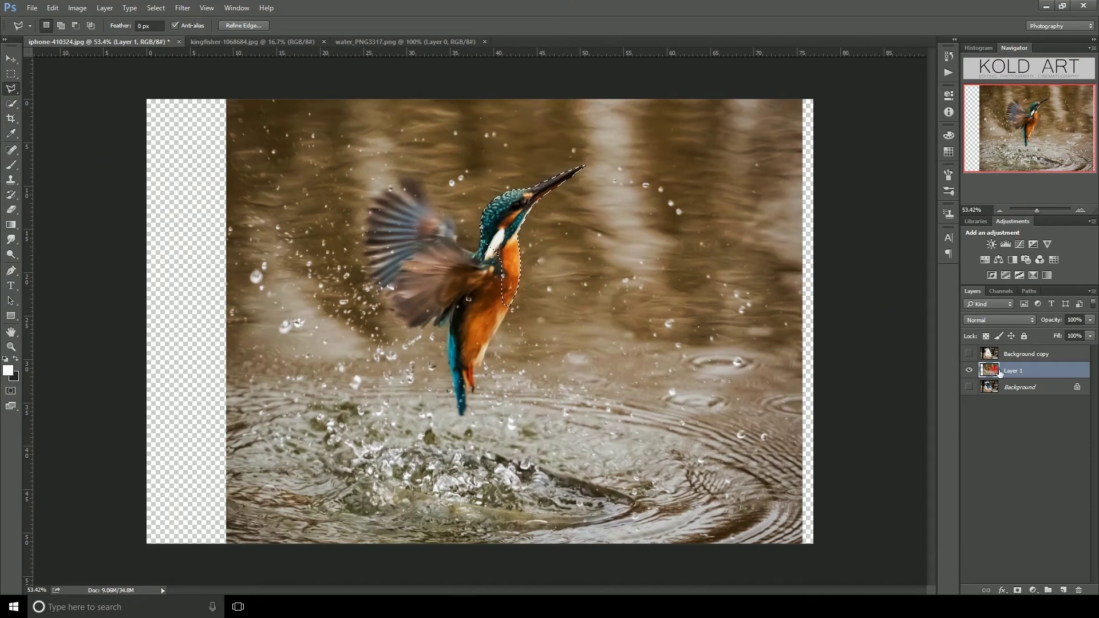
Step: Copy the selected head, beak and breast and paste them as a new Layer 2
{"action": "left_click", "coordinate": [969, 354]}
{"action": "left_click", "coordinate": [969, 353]}
{"action": "left_click", "coordinate": [535, 246]}
{"action": "left_click", "coordinate": [52, 8]}
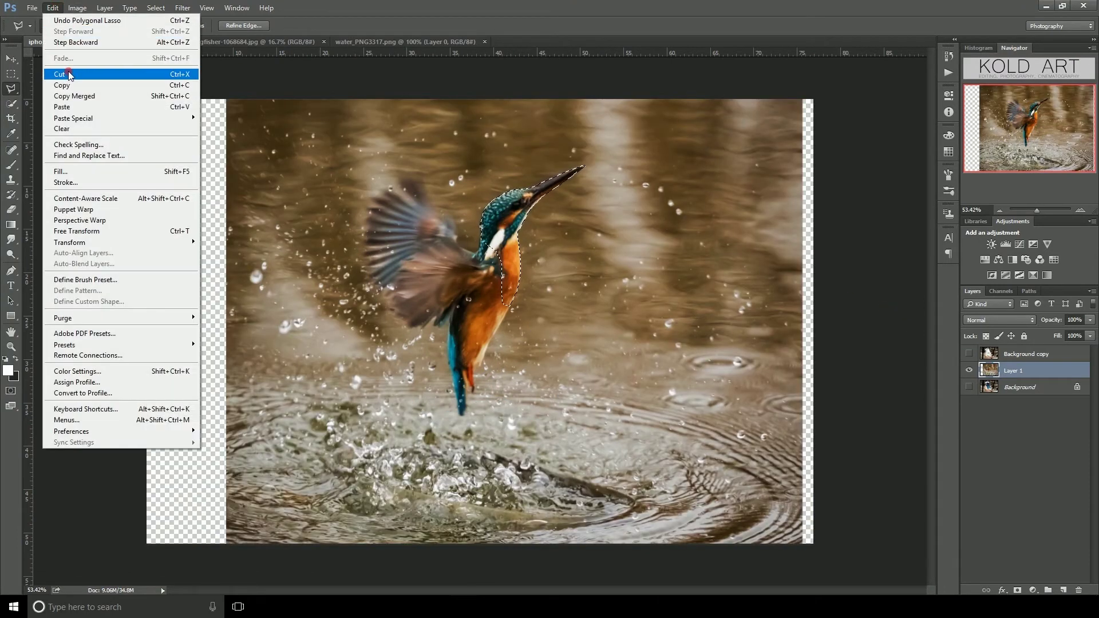
{"action": "left_click", "coordinate": [67, 86]}
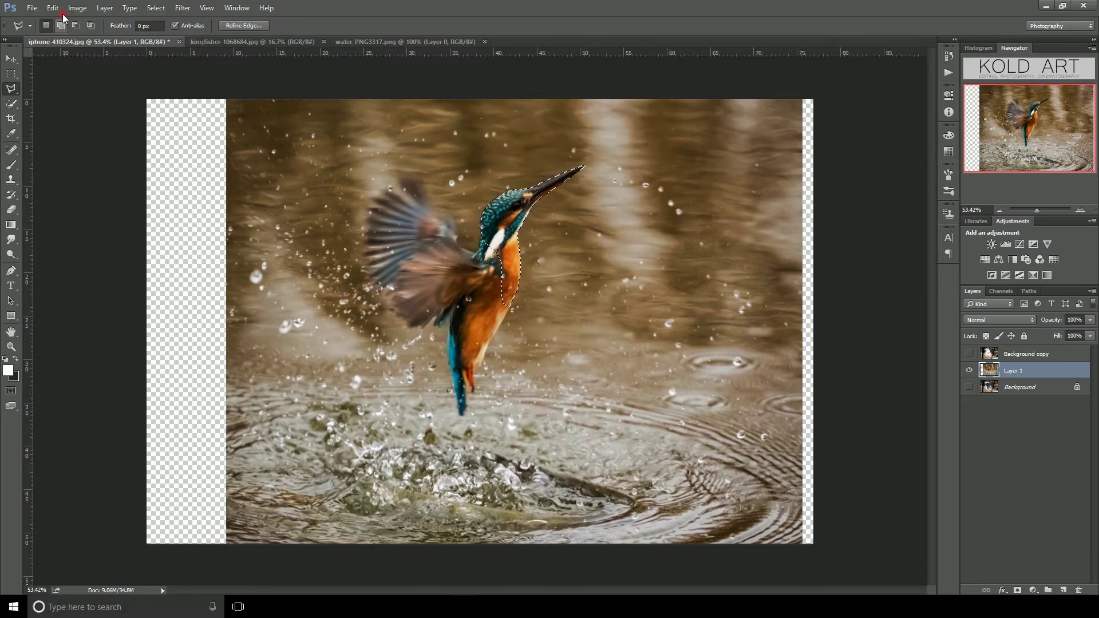
{"action": "left_click", "coordinate": [52, 8]}
{"action": "left_click", "coordinate": [64, 107]}
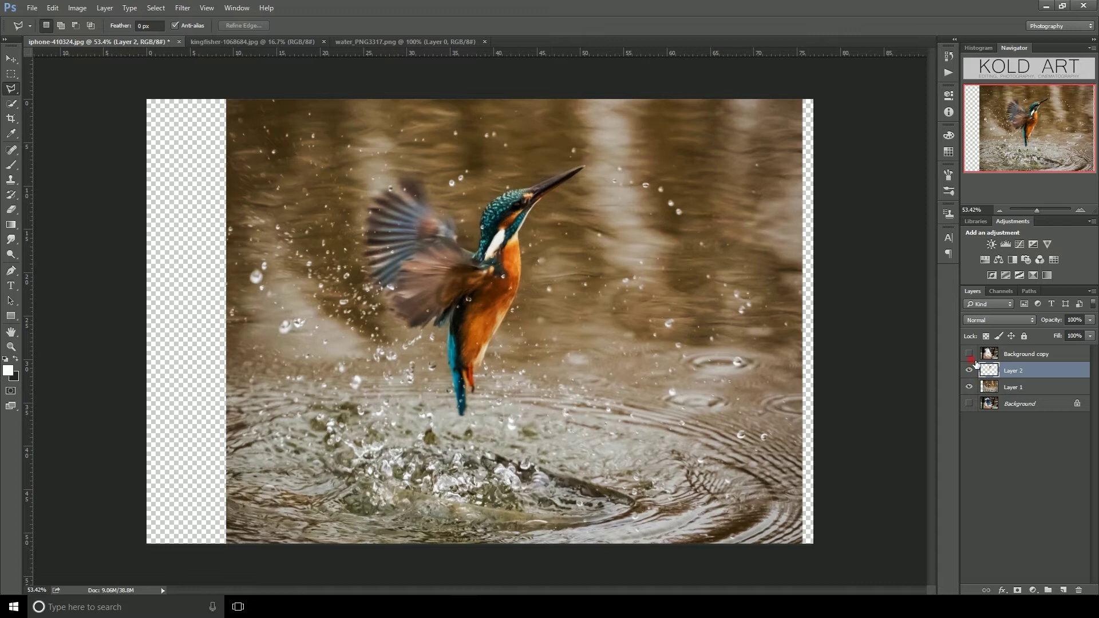
{"action": "left_click", "coordinate": [969, 370]}
Step: Toggle Layer 2's visibility to compare the composite with and without the pasted head
{"action": "scroll", "coordinate": [524, 204], "scroll_direction": "up", "scroll_amount": 2}
{"action": "scroll", "coordinate": [489, 213], "scroll_direction": "up", "scroll_amount": 2}
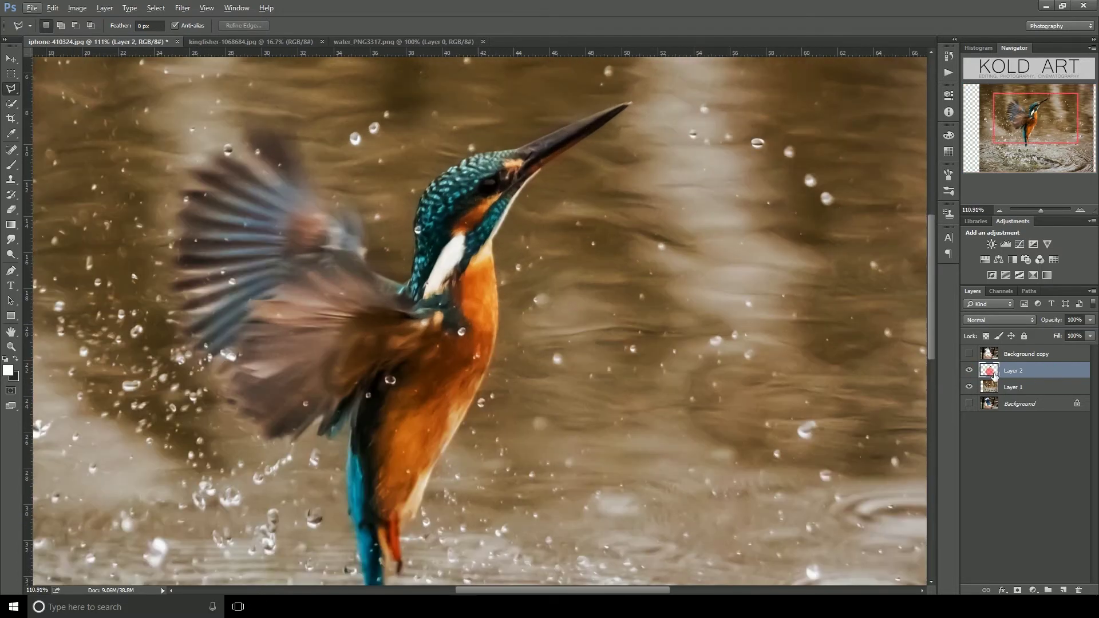
{"action": "left_click", "coordinate": [970, 370]}
{"action": "left_click", "coordinate": [970, 370]}
{"action": "left_click", "coordinate": [970, 371]}
{"action": "left_click", "coordinate": [969, 370]}
{"action": "left_click", "coordinate": [974, 371]}
{"action": "left_click", "coordinate": [973, 370]}
Step: Move Layer 2 above Background copy, then make Background copy the active layer
{"action": "left_click_drag", "start_coordinate": [1034, 373], "coordinate": [1023, 356]}
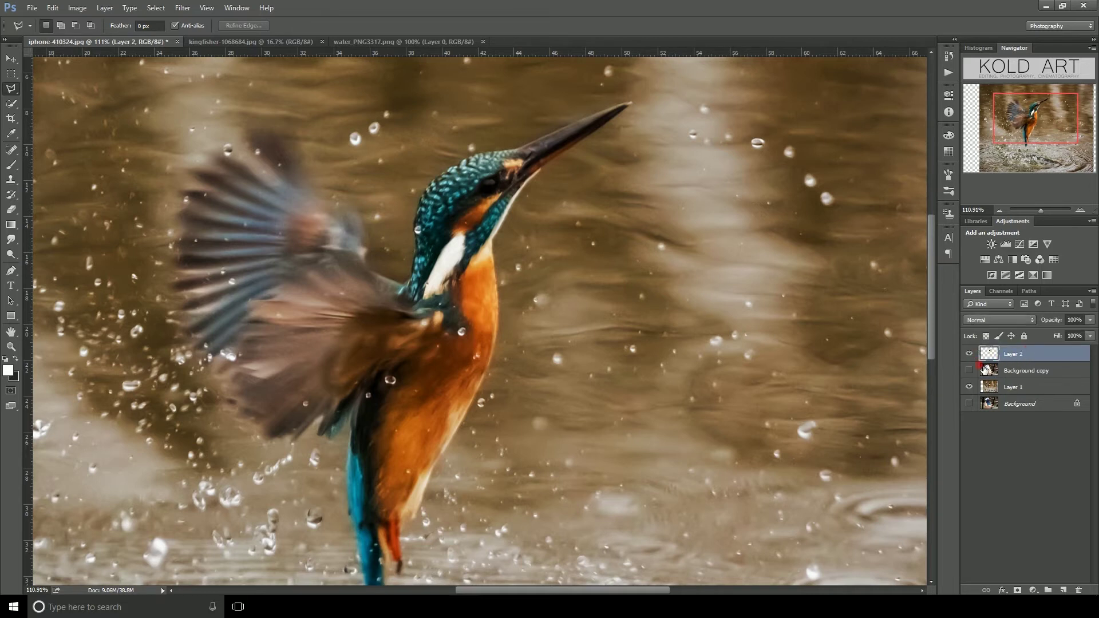
{"action": "scroll", "coordinate": [606, 318], "scroll_direction": "down", "scroll_amount": 2}
{"action": "scroll", "coordinate": [476, 312], "scroll_direction": "down", "scroll_amount": 1}
{"action": "scroll", "coordinate": [434, 332], "scroll_direction": "down", "scroll_amount": 1}
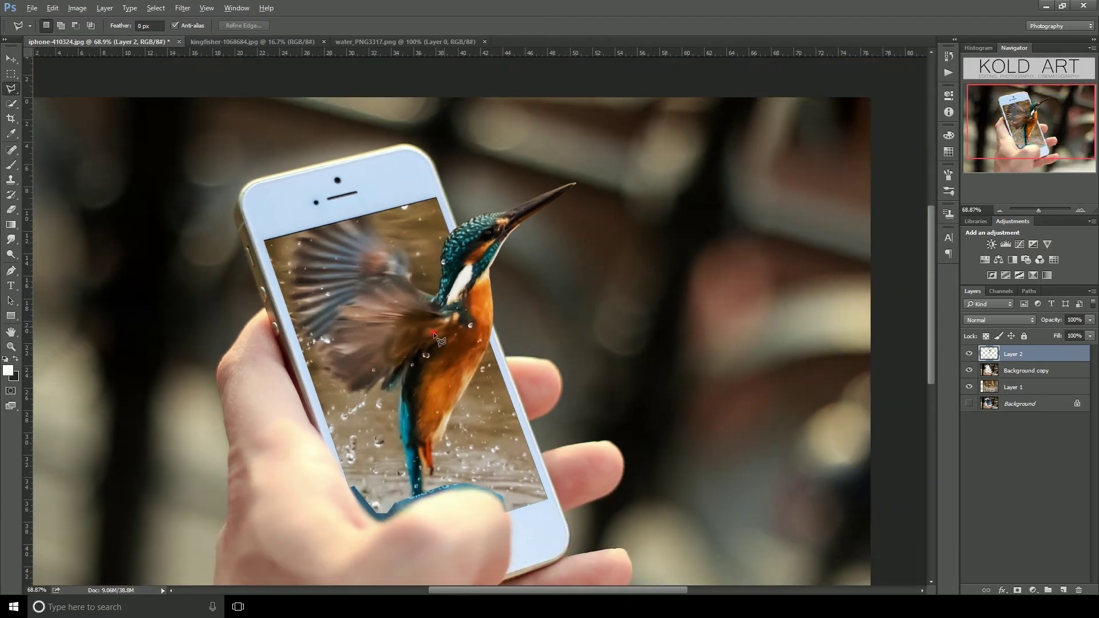
{"action": "scroll", "coordinate": [400, 350], "scroll_direction": "down", "scroll_amount": 1}
{"action": "left_click", "coordinate": [512, 215]}
{"action": "left_click", "coordinate": [487, 248]}
{"action": "scroll", "coordinate": [402, 429], "scroll_direction": "up", "scroll_amount": 1}
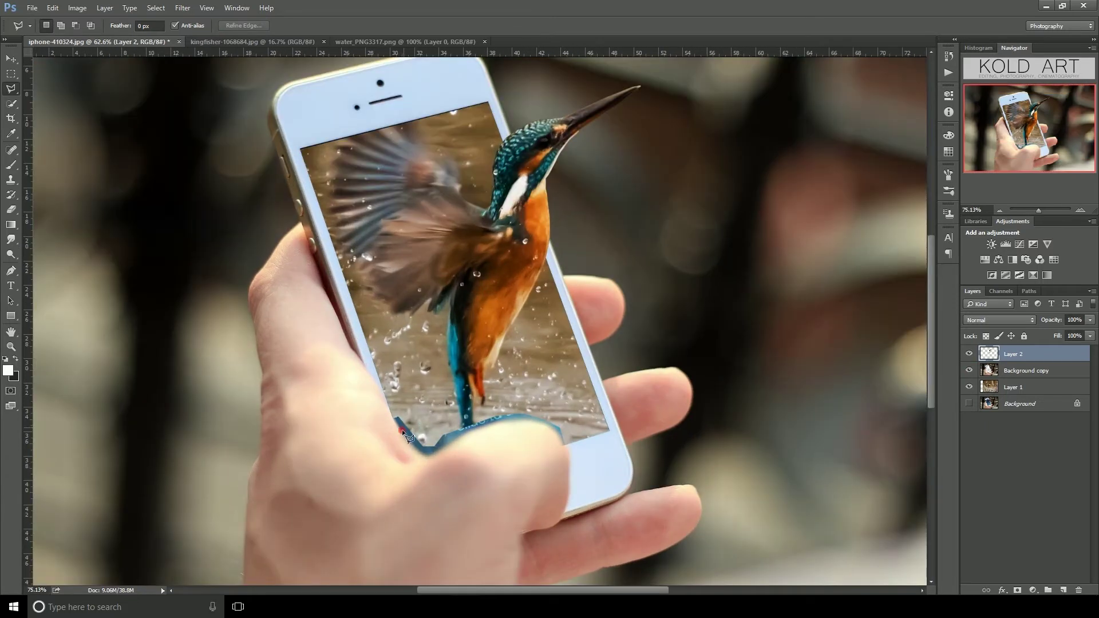
{"action": "scroll", "coordinate": [401, 434], "scroll_direction": "up", "scroll_amount": 1}
{"action": "scroll", "coordinate": [414, 442], "scroll_direction": "up", "scroll_amount": 1}
{"action": "scroll", "coordinate": [409, 435], "scroll_direction": "up", "scroll_amount": 1}
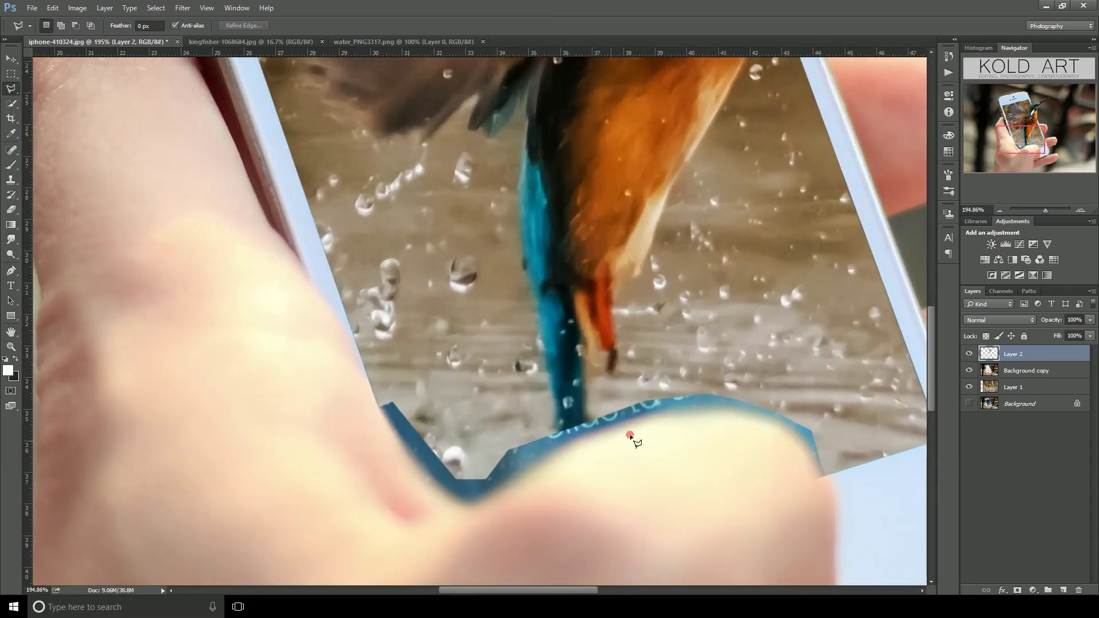
{"action": "left_click", "coordinate": [1026, 375]}
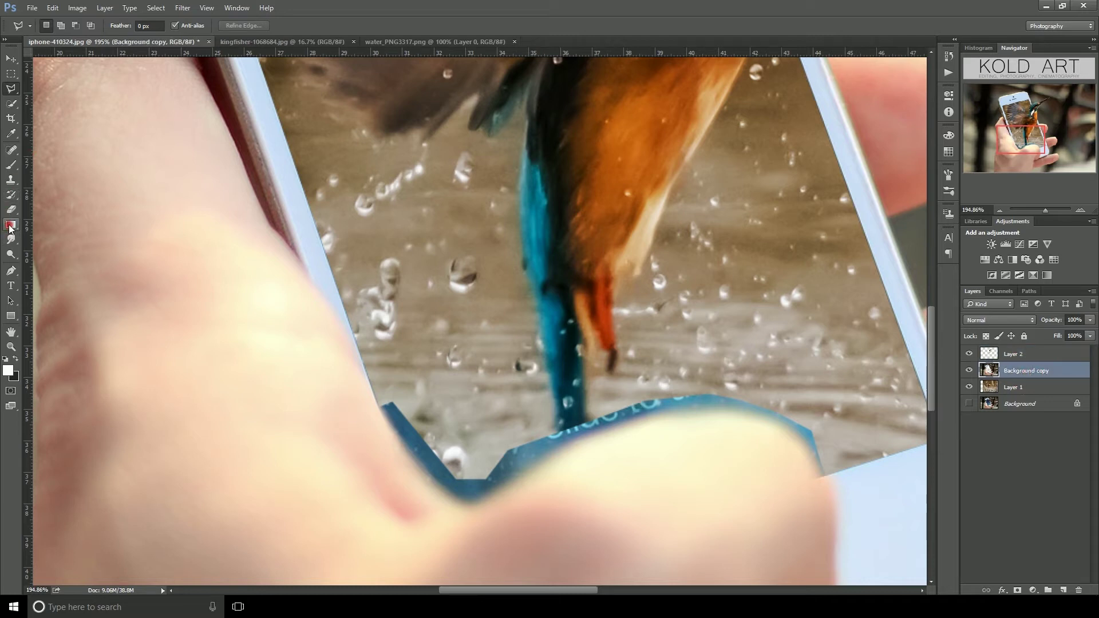
Step: Set the brush size to 25 px and add a layer mask to Background copy
{"action": "left_click", "coordinate": [11, 210]}
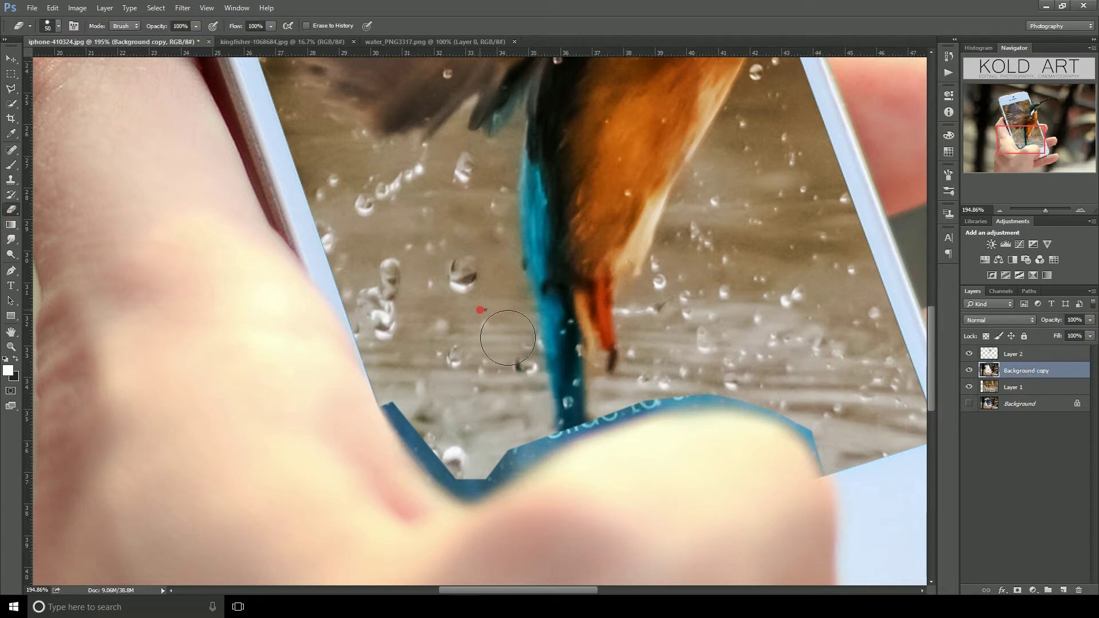
{"action": "right_click", "coordinate": [507, 338]}
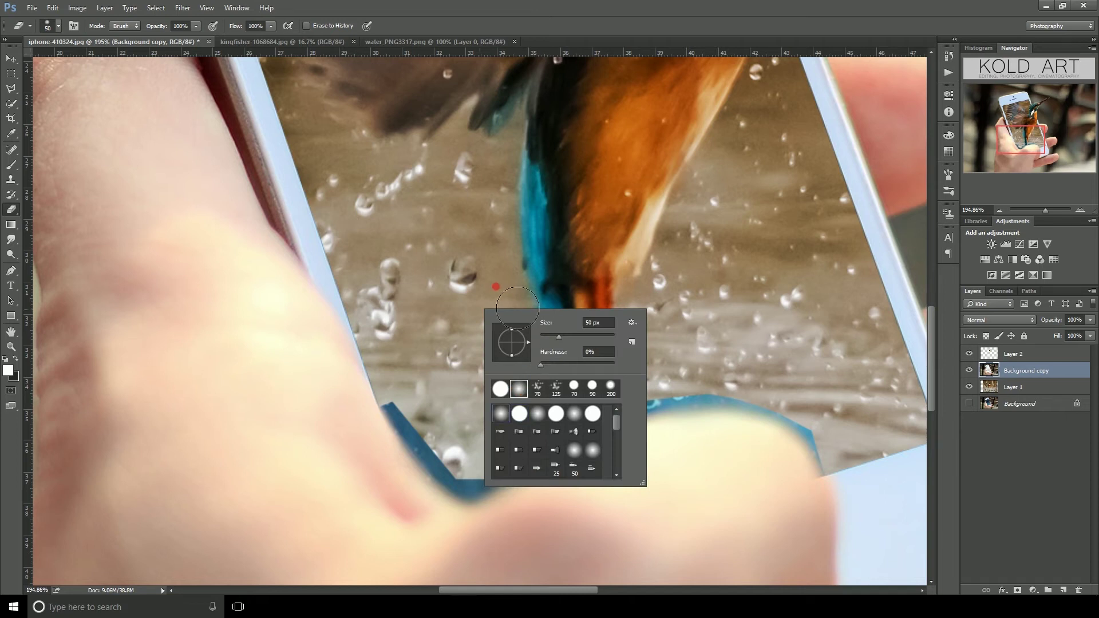
{"action": "key", "text": "Return"}
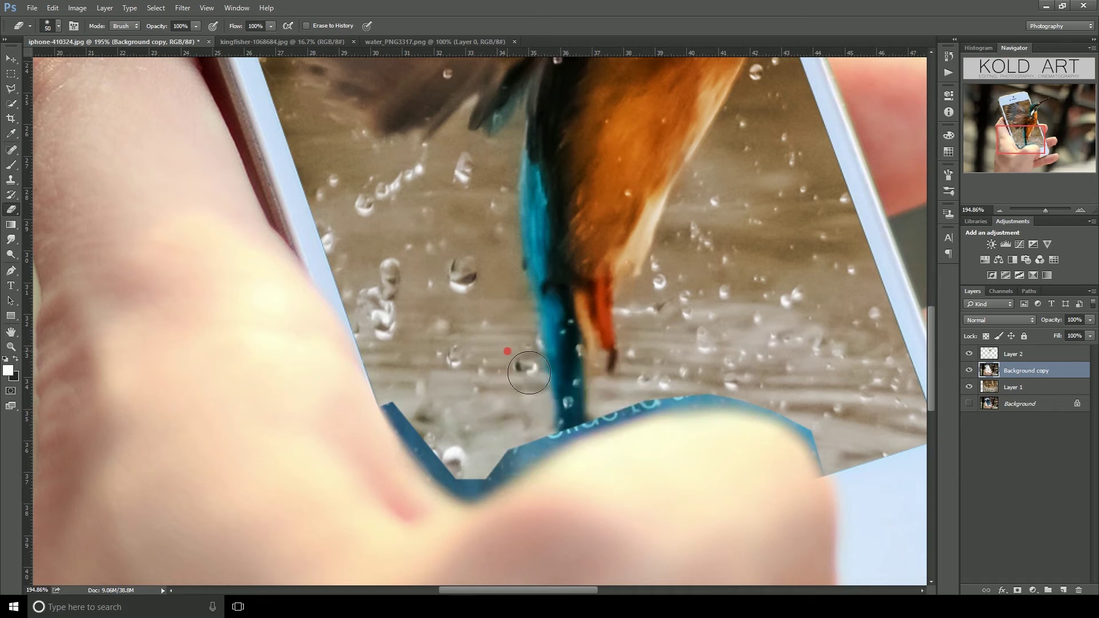
{"action": "key", "text": "bracketleft"}
{"action": "key", "text": "bracketleft"}
{"action": "key", "text": "bracketleft"}
{"action": "left_click", "coordinate": [1018, 591]}
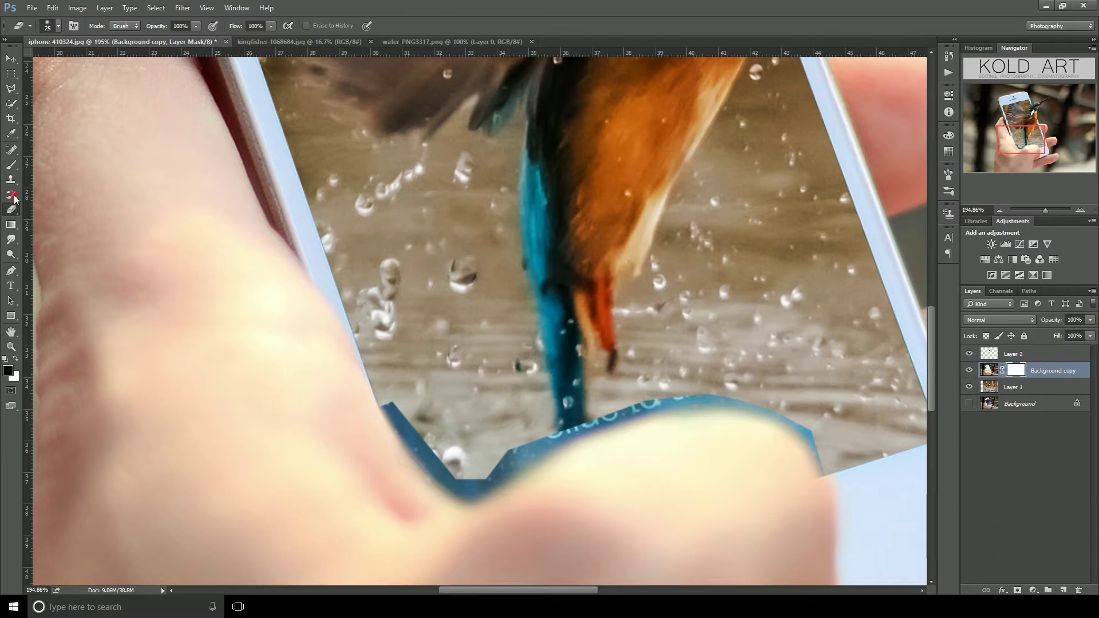
Step: Paint out the blue screen edge along the finger and above the thumb, using 9–25 px brushes
{"action": "left_click", "coordinate": [11, 168]}
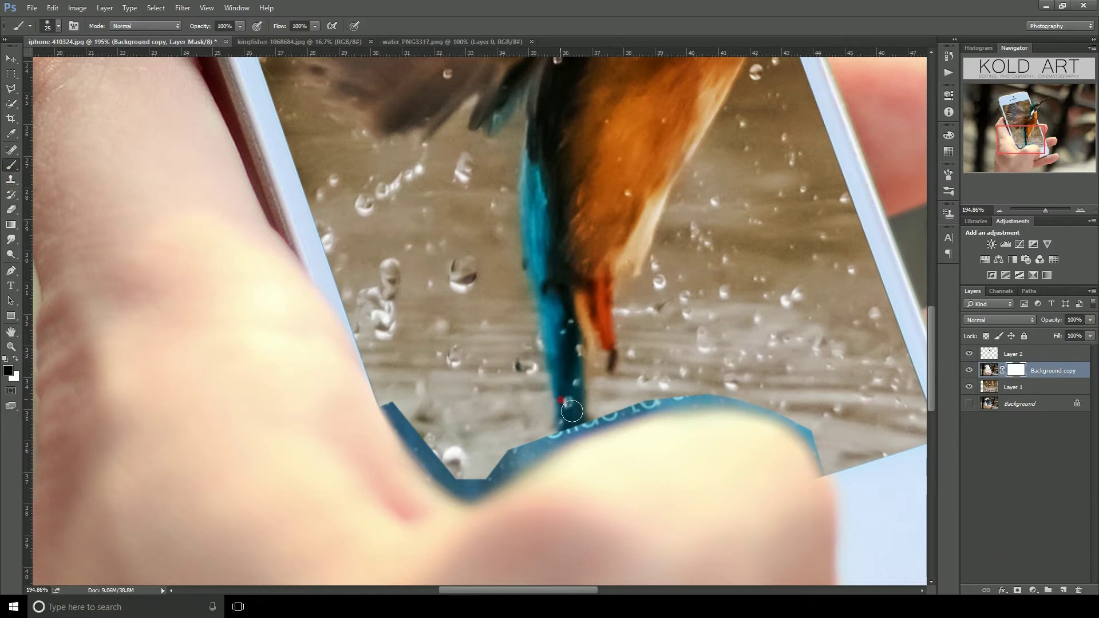
{"action": "left_click_drag", "start_coordinate": [729, 407], "coordinate": [830, 465]}
{"action": "mouse_move", "coordinate": [831, 466]}
{"action": "left_mouse_down"}
{"action": "mouse_move", "coordinate": [812, 440]}
{"action": "mouse_move", "coordinate": [741, 400]}
{"action": "mouse_move", "coordinate": [540, 458]}
{"action": "mouse_move", "coordinate": [572, 452]}
{"action": "mouse_move", "coordinate": [481, 498]}
{"action": "mouse_move", "coordinate": [388, 410]}
{"action": "left_mouse_up"}
{"action": "key", "text": "bracketright"}
{"action": "key", "text": "bracketleft"}
{"action": "key", "text": "bracketleft"}
{"action": "key", "text": "bracketleft"}
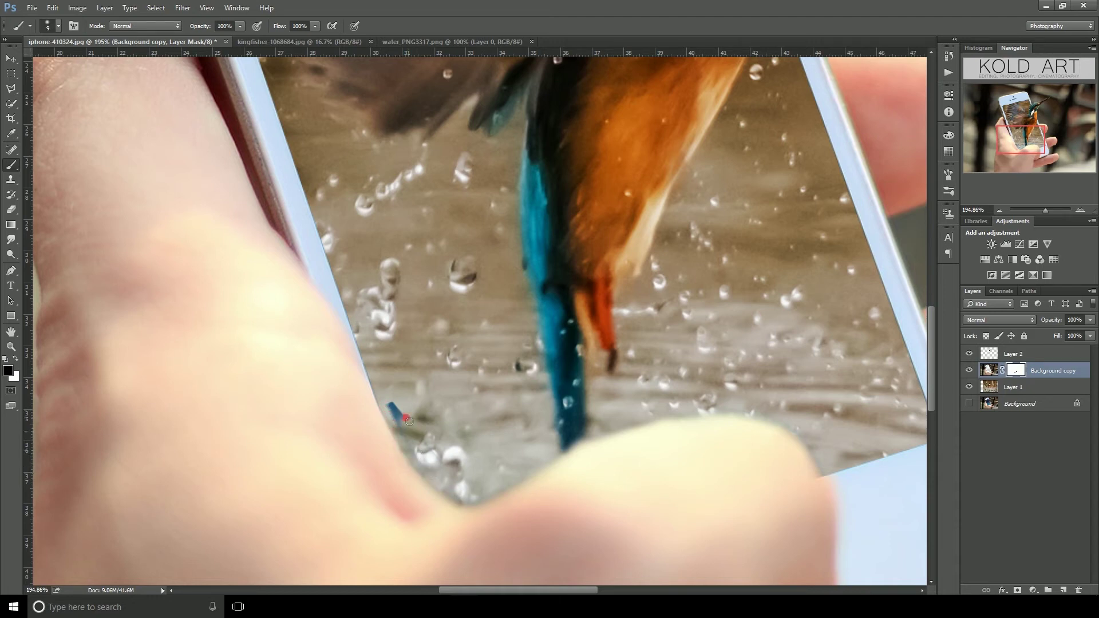
{"action": "key", "text": "bracketright"}
{"action": "left_click_drag", "start_coordinate": [397, 407], "coordinate": [466, 495]}
Step: Review the masked edge and switch from the mask back to the layer's image
{"action": "scroll", "coordinate": [728, 388], "scroll_direction": "down", "scroll_amount": 3}
{"action": "scroll", "coordinate": [730, 389], "scroll_direction": "down", "scroll_amount": 1}
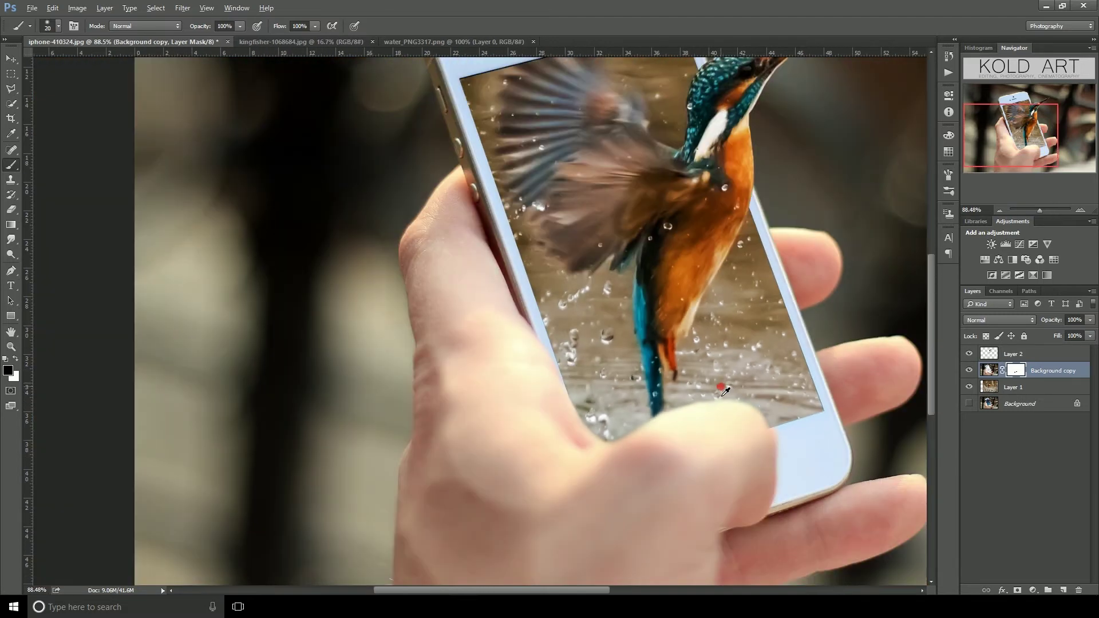
{"action": "scroll", "coordinate": [726, 385], "scroll_direction": "down", "scroll_amount": 1}
{"action": "scroll", "coordinate": [721, 383], "scroll_direction": "down", "scroll_amount": 1}
{"action": "scroll", "coordinate": [717, 380], "scroll_direction": "down", "scroll_amount": 1}
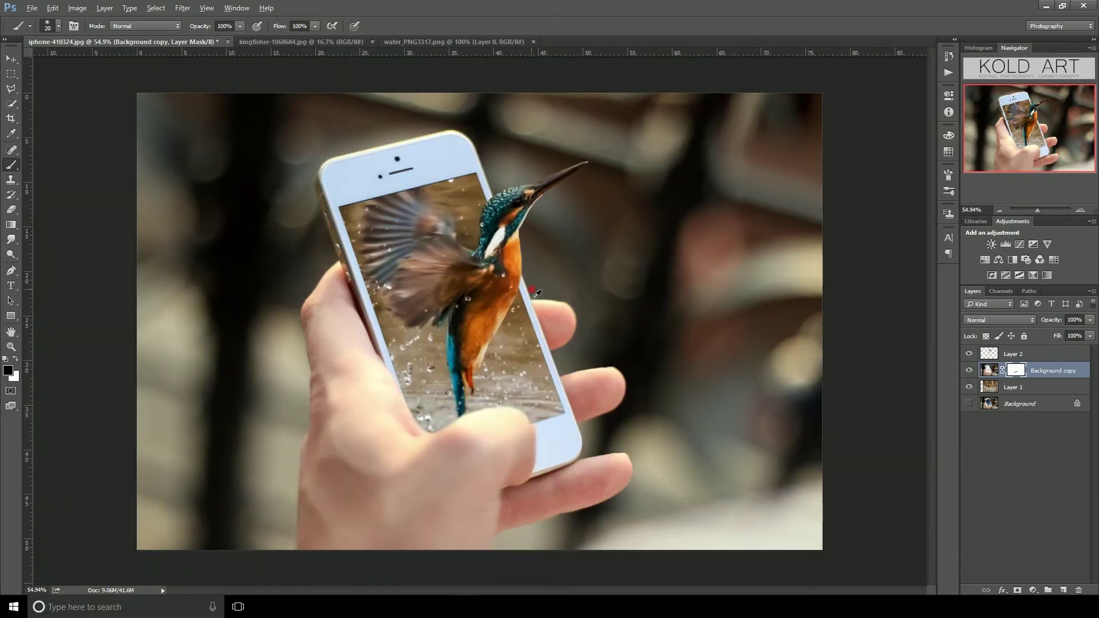
{"action": "scroll", "coordinate": [511, 252], "scroll_direction": "up", "scroll_amount": 2}
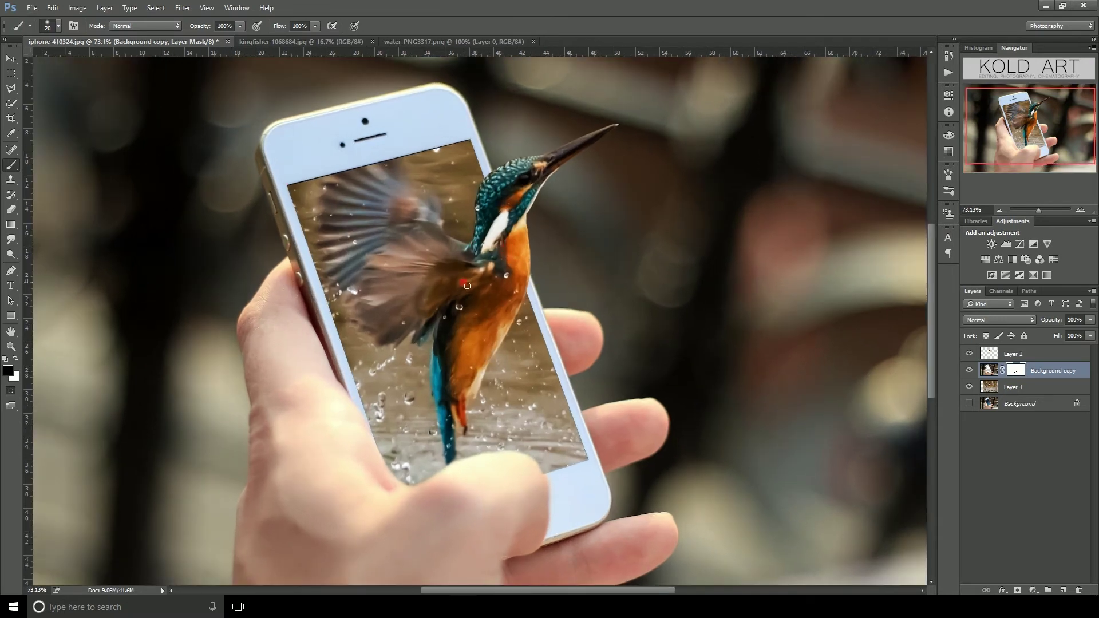
{"action": "left_click", "coordinate": [1012, 455]}
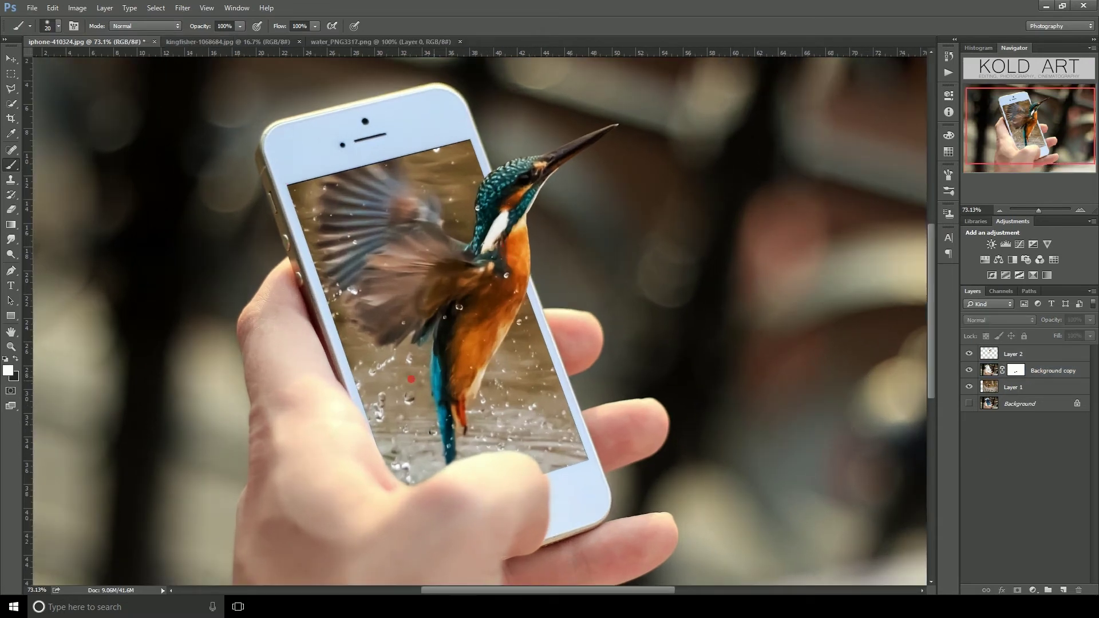
Step: Select Layer 2, then copy the whole water_PNG3317.png water-drops image
{"action": "scroll", "coordinate": [408, 380], "scroll_direction": "down", "scroll_amount": 1}
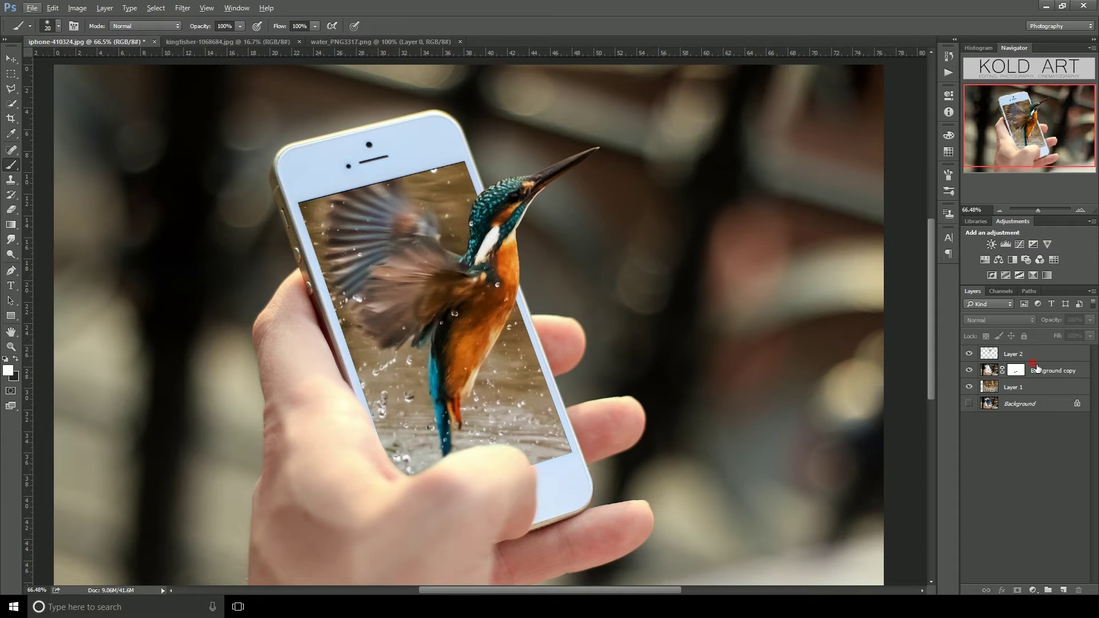
{"action": "left_click", "coordinate": [1031, 360]}
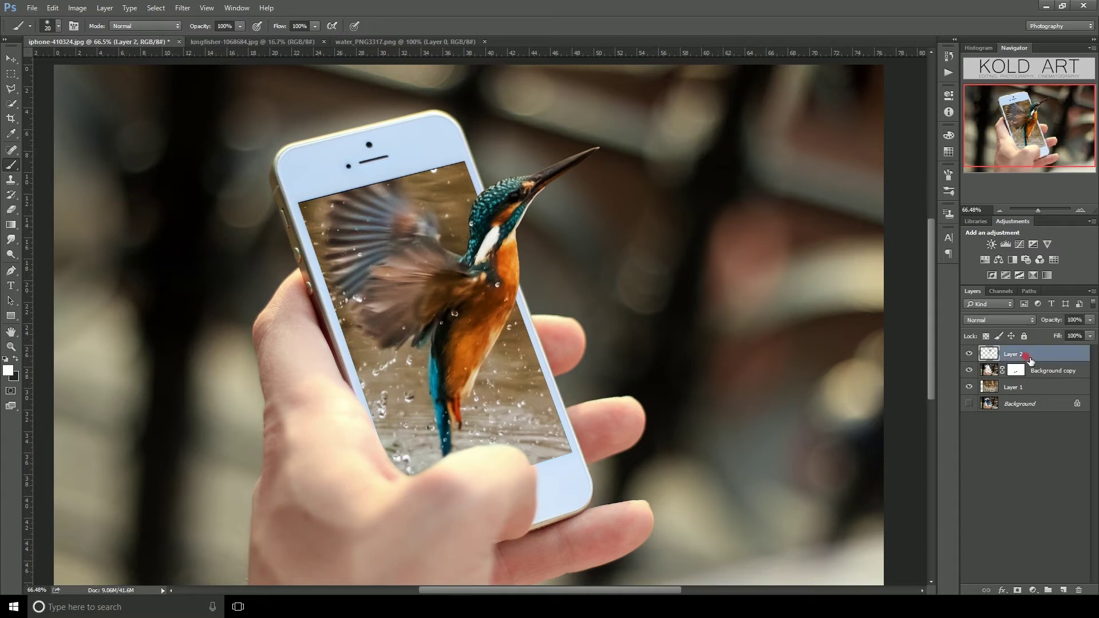
{"action": "left_click", "coordinate": [385, 42]}
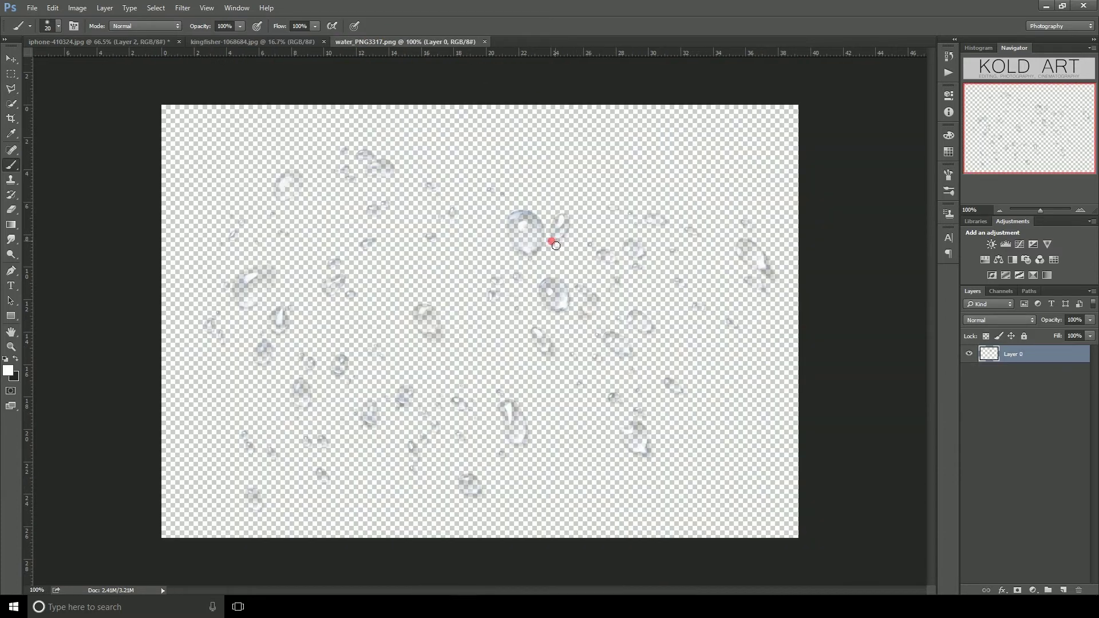
{"action": "left_click", "coordinate": [9, 75]}
{"action": "left_click_drag", "start_coordinate": [107, 90], "coordinate": [807, 547]}
{"action": "left_click", "coordinate": [53, 8]}
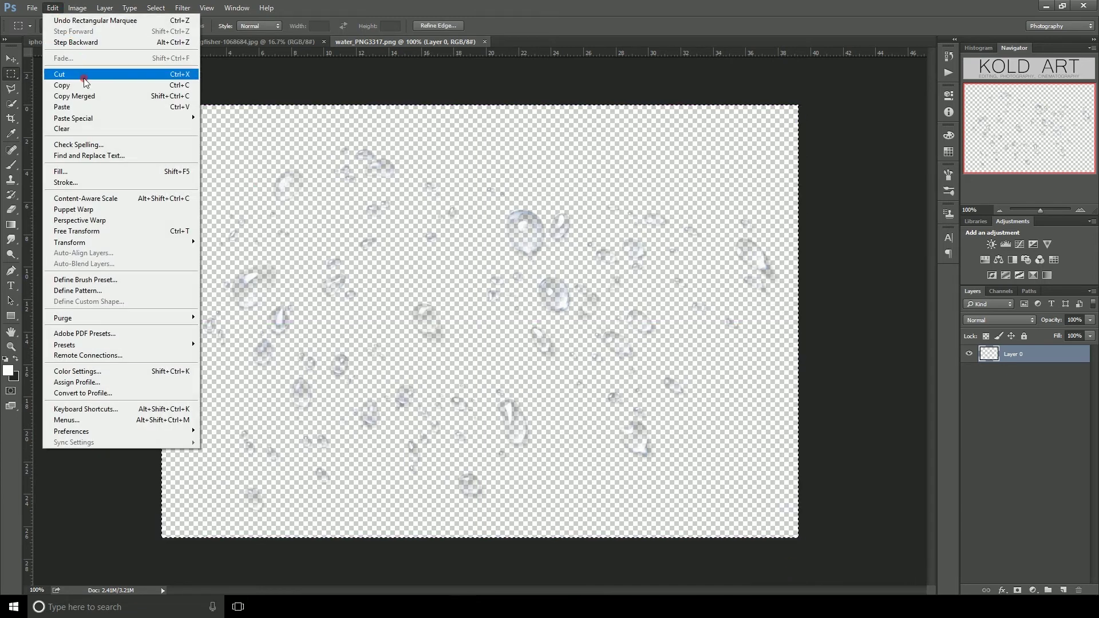
{"action": "left_click", "coordinate": [80, 87]}
Step: Paste the copied water droplets into the iPhone document as a new layer
{"action": "left_click", "coordinate": [232, 42]}
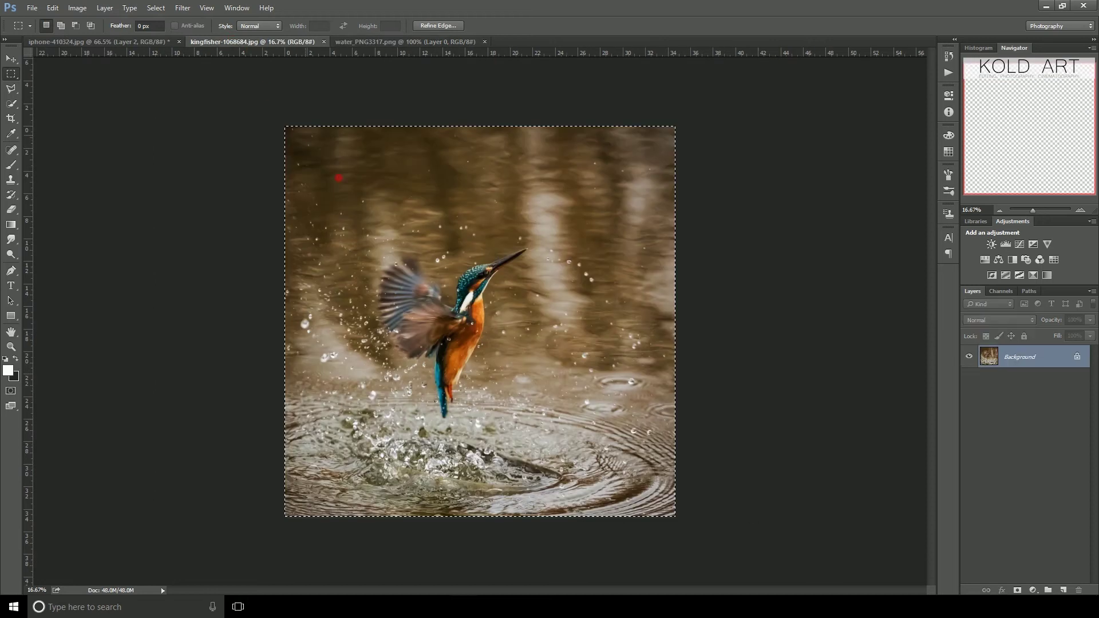
{"action": "left_click", "coordinate": [119, 41]}
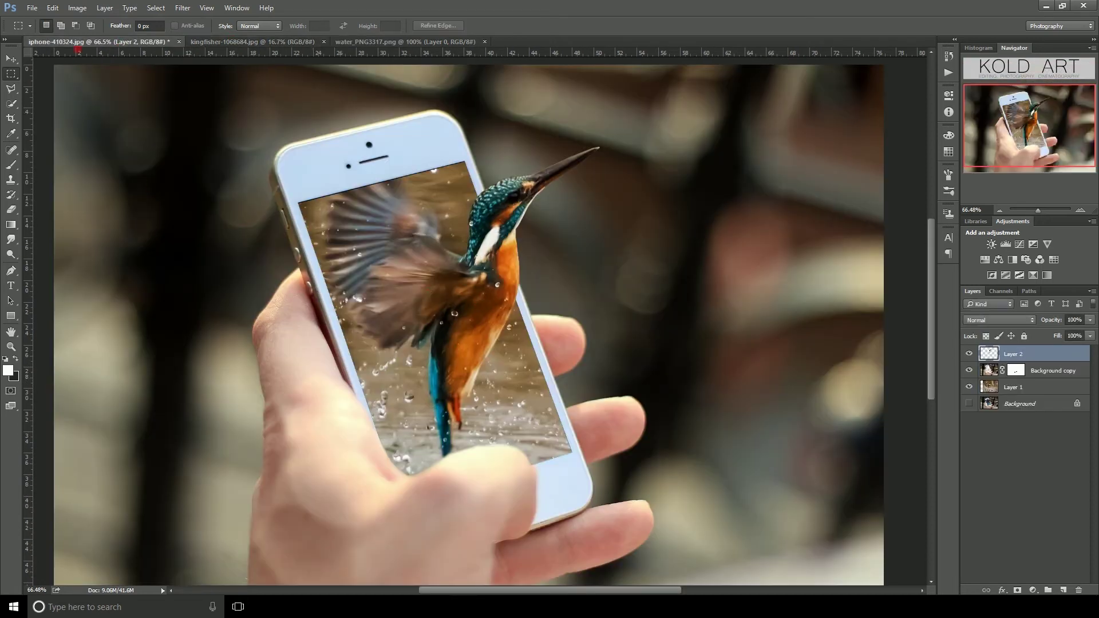
{"action": "left_click", "coordinate": [53, 8]}
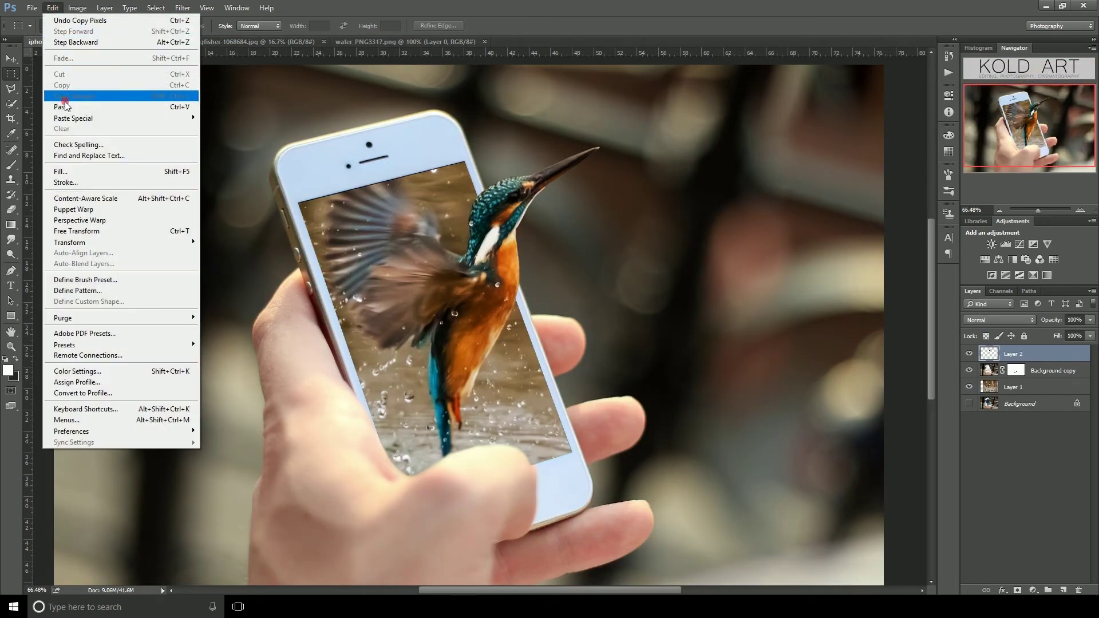
{"action": "left_click", "coordinate": [63, 107]}
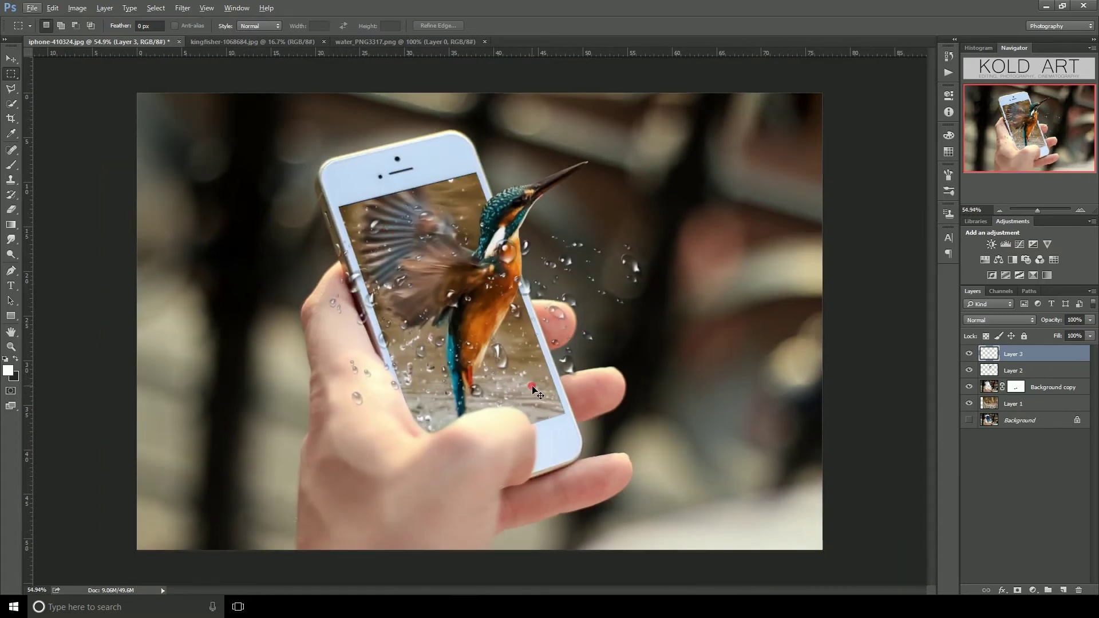
Step: Free-transform the Layer 3 droplets: move up-right, rotate about -75.7°, scale to 78%
{"action": "key", "text": "ctrl+t"}
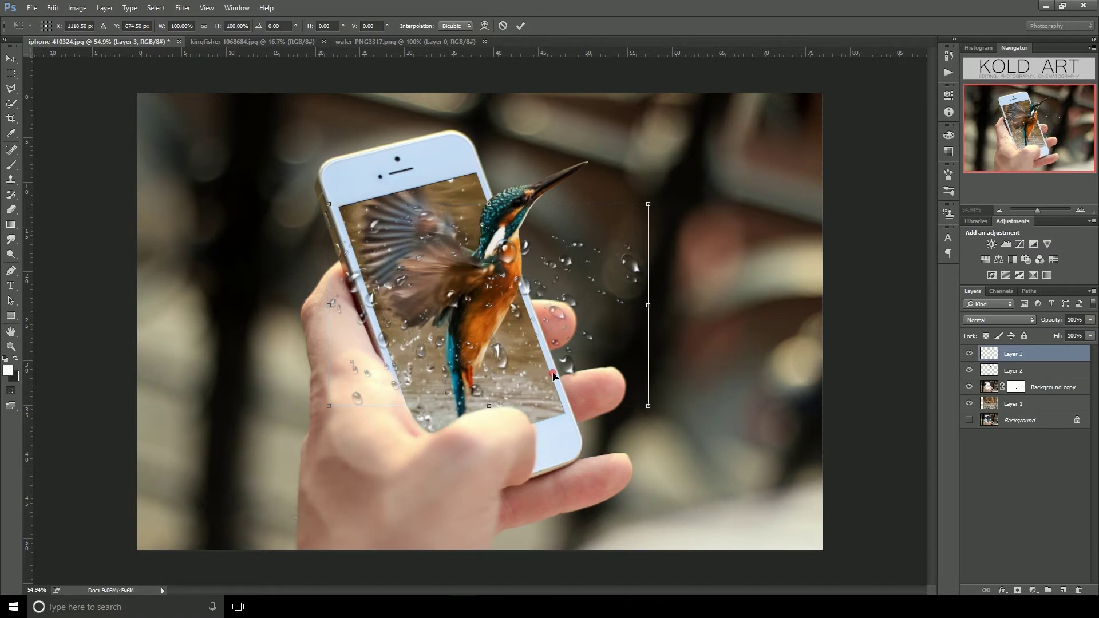
{"action": "left_click_drag", "start_coordinate": [586, 372], "coordinate": [635, 219]}
{"action": "left_click_drag", "start_coordinate": [663, 375], "coordinate": [850, 35]}
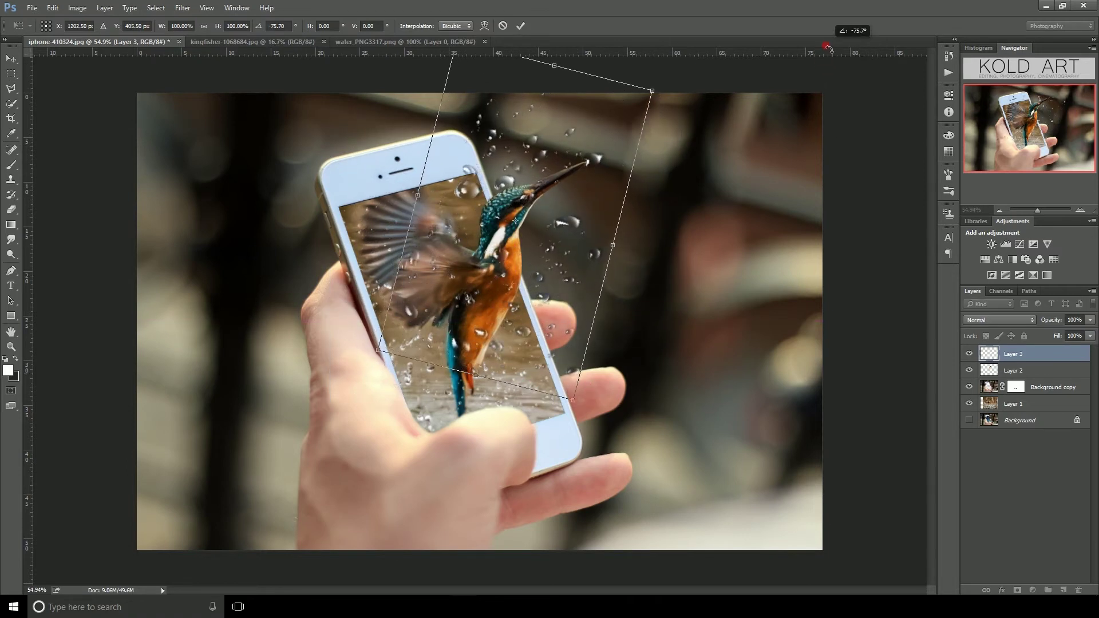
{"action": "scroll", "coordinate": [573, 228], "scroll_direction": "down", "scroll_amount": 3}
{"action": "scroll", "coordinate": [605, 173], "scroll_direction": "down", "scroll_amount": 1}
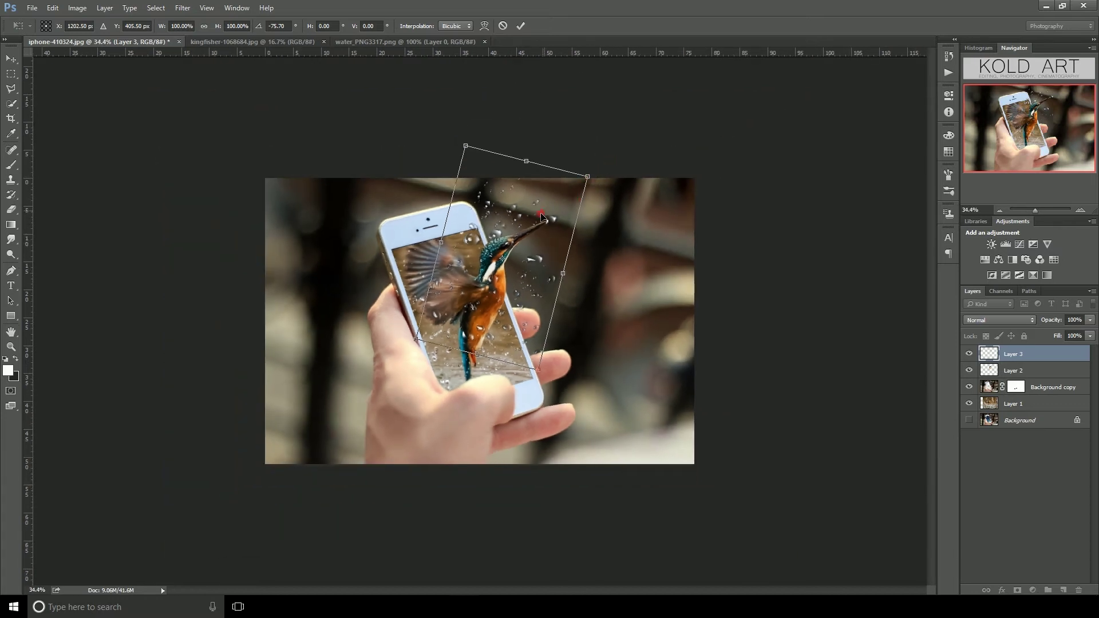
{"action": "left_click_drag", "start_coordinate": [588, 183], "coordinate": [534, 218]}
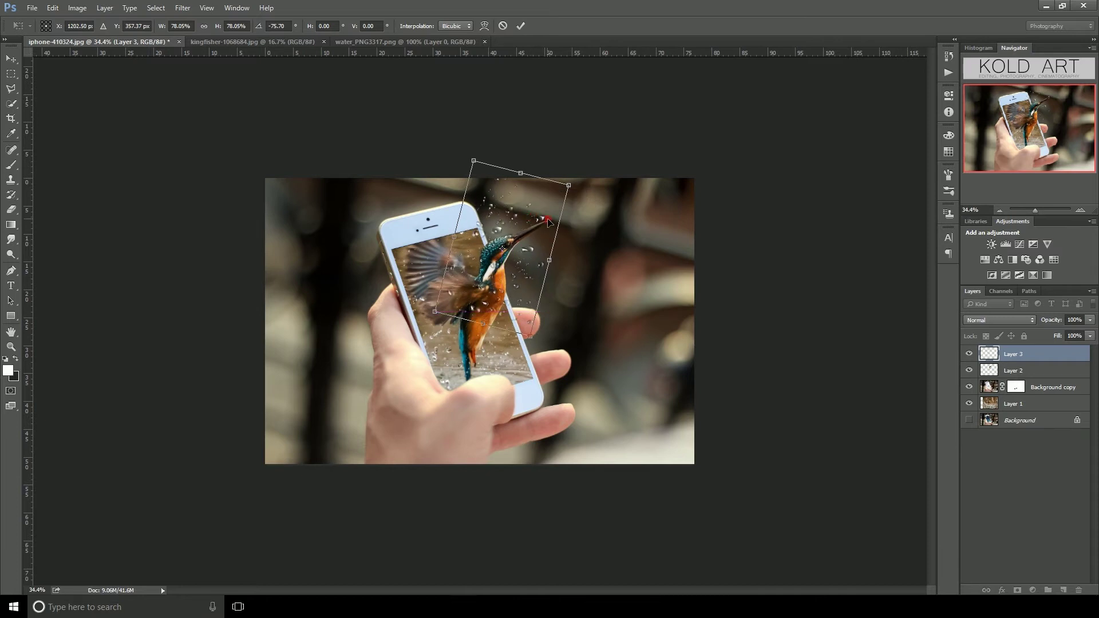
{"action": "key", "text": "Return"}
{"action": "scroll", "coordinate": [519, 351], "scroll_direction": "up", "scroll_amount": 2}
{"action": "scroll", "coordinate": [520, 351], "scroll_direction": "up", "scroll_amount": 1}
Step: Set the Layer 3 droplets blend mode to Color Dodge
{"action": "scroll", "coordinate": [520, 351], "scroll_direction": "up", "scroll_amount": 1}
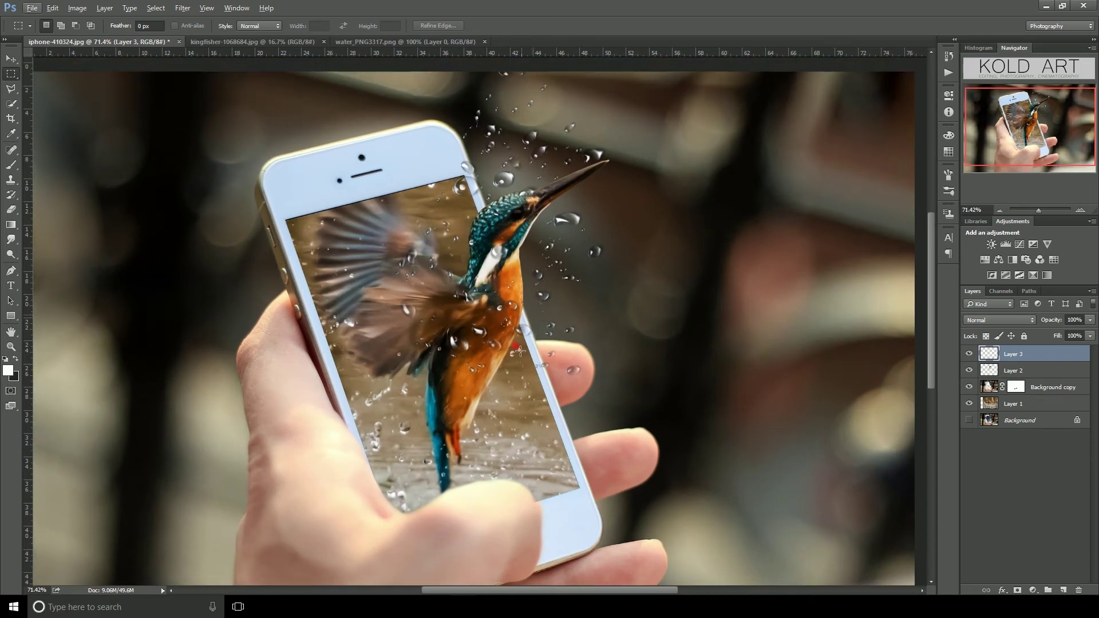
{"action": "scroll", "coordinate": [520, 351], "scroll_direction": "up", "scroll_amount": 2}
{"action": "scroll", "coordinate": [863, 359], "scroll_direction": "up", "scroll_amount": 1}
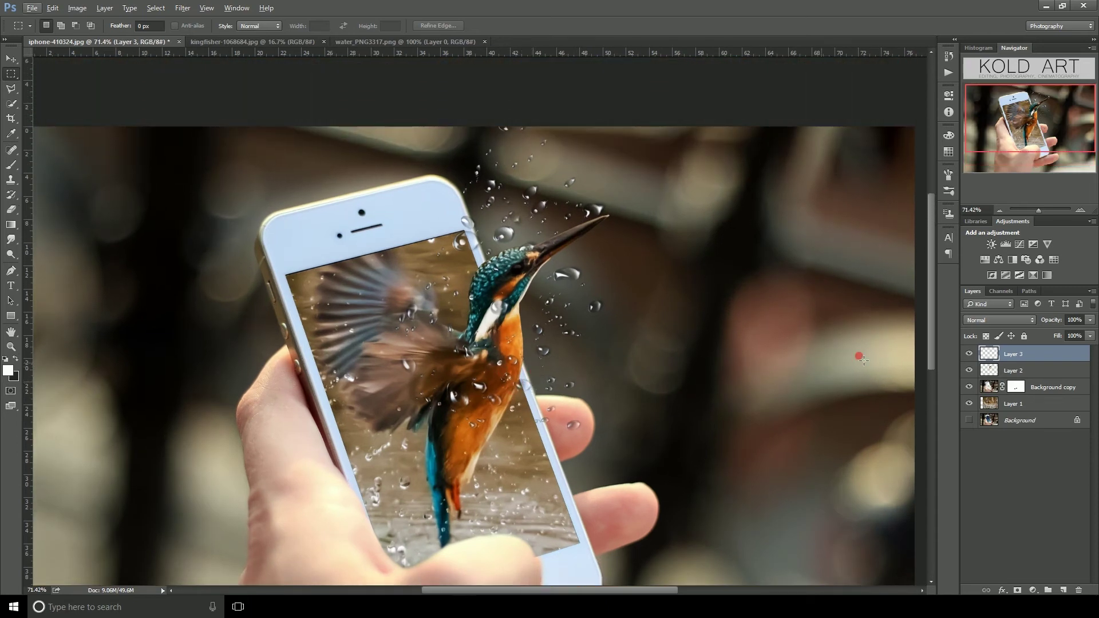
{"action": "left_click", "coordinate": [999, 321]}
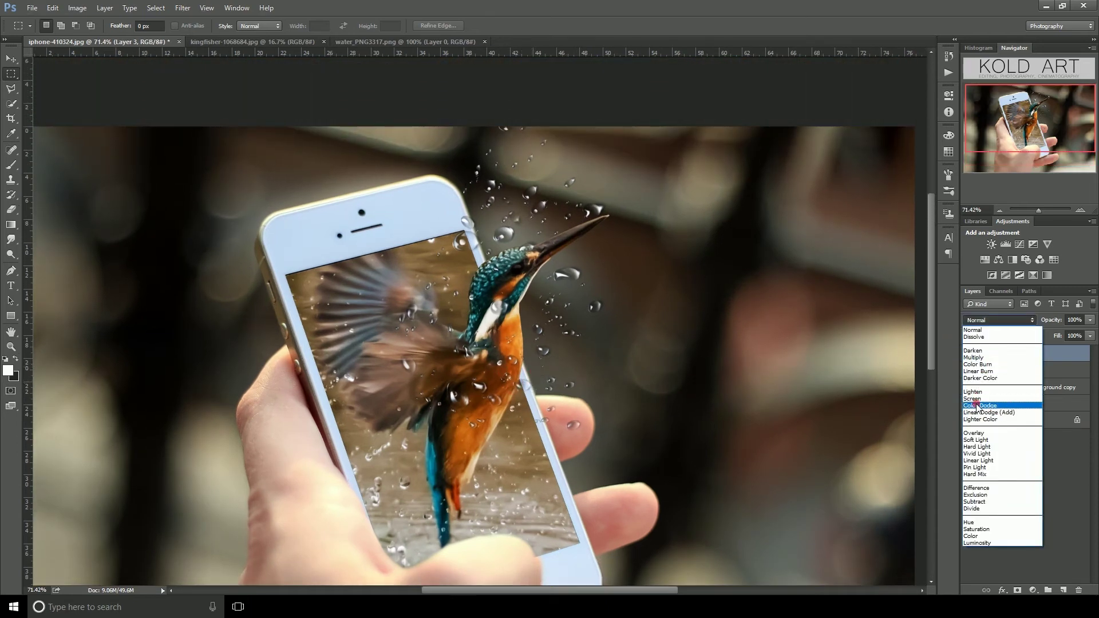
{"action": "left_click", "coordinate": [978, 405]}
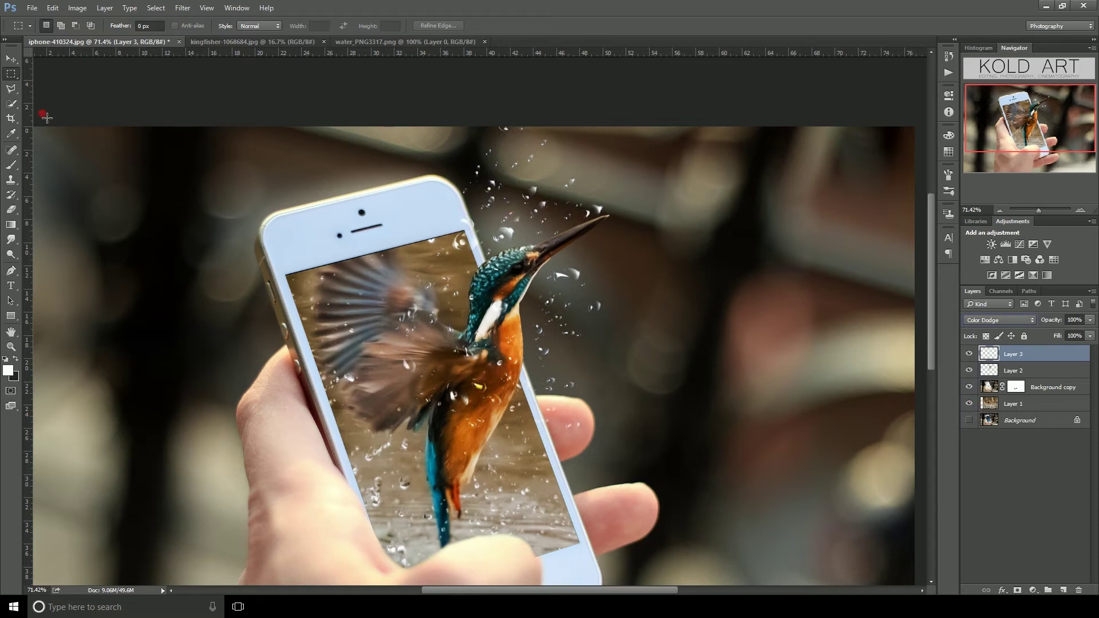
Step: Erase stray droplets over the phone screen, above the beak and on the belly with an 80 px eraser
{"action": "left_click", "coordinate": [12, 209]}
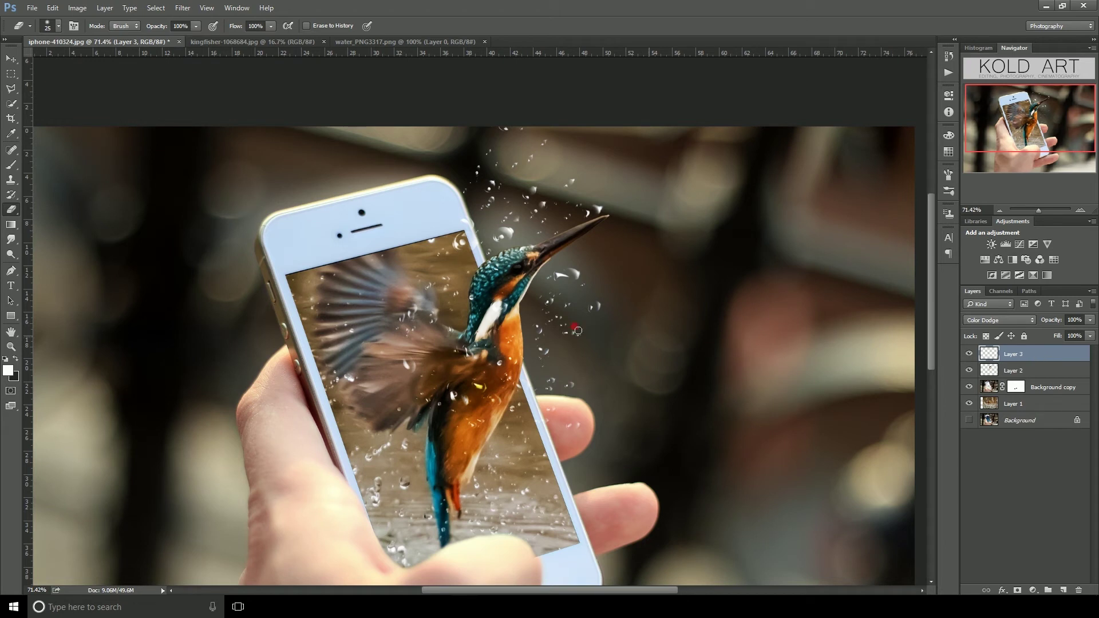
{"action": "key", "text": "bracketright"}
{"action": "key", "text": "bracketright"}
{"action": "key", "text": "bracketright"}
{"action": "mouse_move", "coordinate": [476, 181]}
{"action": "left_mouse_down"}
{"action": "mouse_move", "coordinate": [467, 248]}
{"action": "mouse_move", "coordinate": [442, 252]}
{"action": "mouse_move", "coordinate": [518, 247]}
{"action": "mouse_move", "coordinate": [585, 287]}
{"action": "mouse_move", "coordinate": [574, 284]}
{"action": "mouse_move", "coordinate": [589, 277]}
{"action": "mouse_move", "coordinate": [626, 331]}
{"action": "mouse_move", "coordinate": [621, 353]}
{"action": "mouse_move", "coordinate": [548, 390]}
{"action": "mouse_move", "coordinate": [492, 400]}
{"action": "left_mouse_up"}
{"action": "scroll", "coordinate": [492, 399], "scroll_direction": "down", "scroll_amount": 2}
{"action": "mouse_move", "coordinate": [537, 344]}
{"action": "left_mouse_down"}
{"action": "mouse_move", "coordinate": [583, 137]}
{"action": "mouse_move", "coordinate": [584, 152]}
{"action": "mouse_move", "coordinate": [514, 133]}
{"action": "mouse_move", "coordinate": [544, 133]}
{"action": "mouse_move", "coordinate": [472, 137]}
{"action": "left_mouse_up"}
{"action": "scroll", "coordinate": [504, 238], "scroll_direction": "down", "scroll_amount": 1}
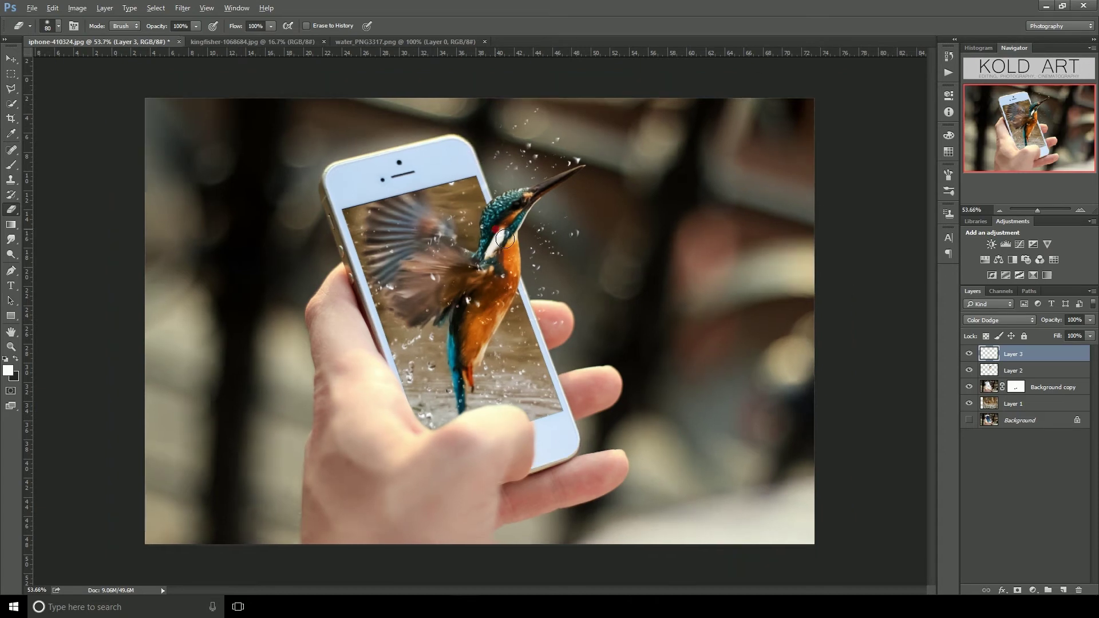
{"action": "left_click_drag", "start_coordinate": [505, 237], "coordinate": [500, 336]}
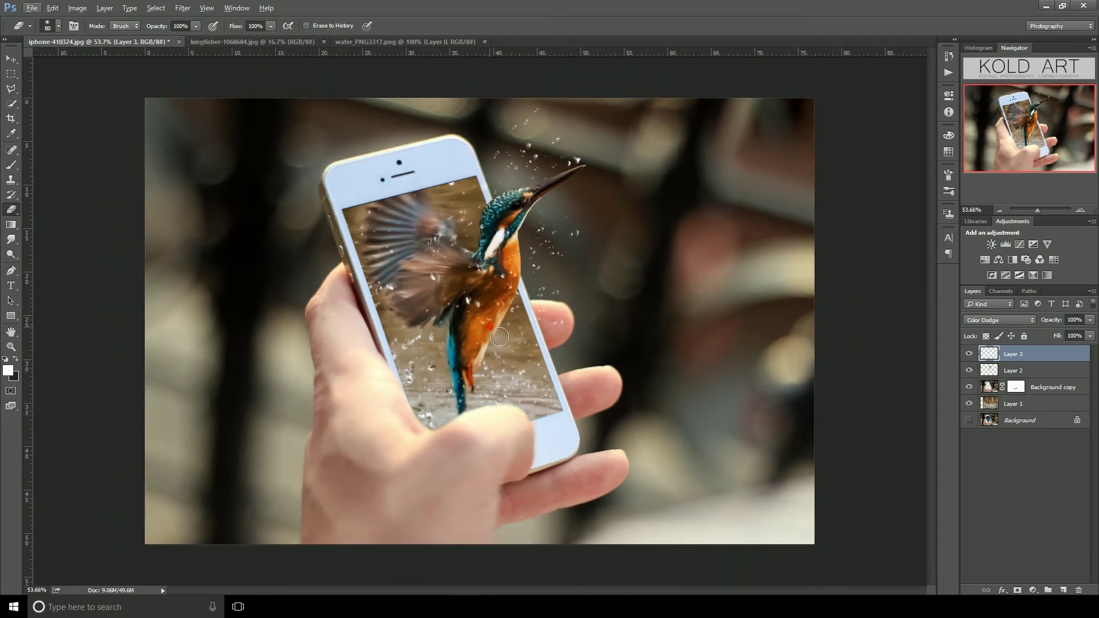
{"action": "scroll", "coordinate": [481, 326], "scroll_direction": "down", "scroll_amount": 1}
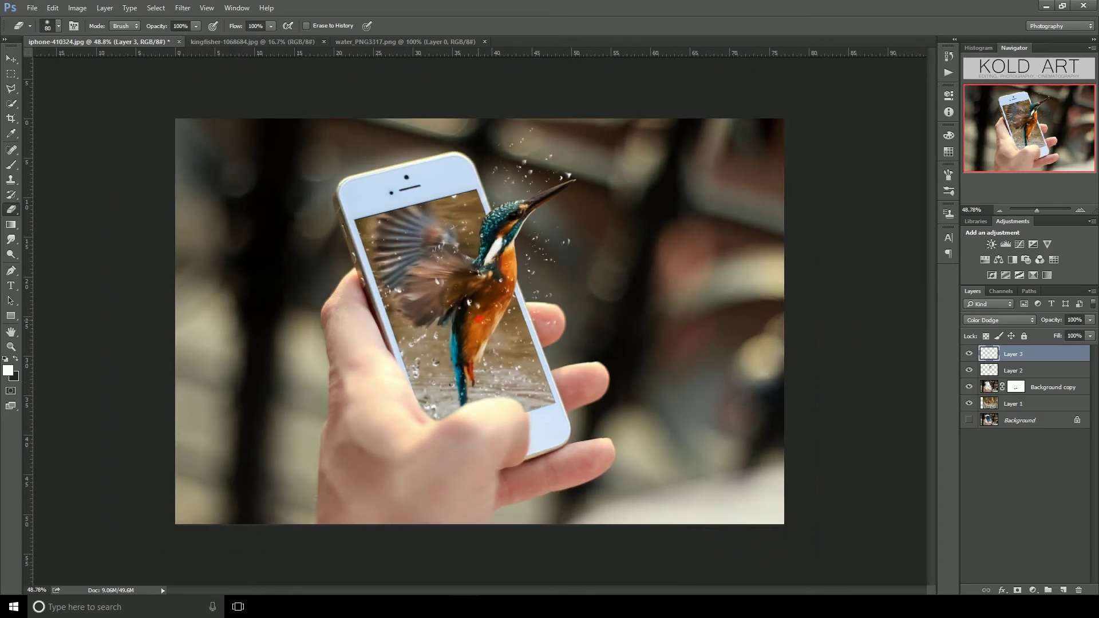
{"action": "scroll", "coordinate": [516, 369], "scroll_direction": "up", "scroll_amount": 3}
{"action": "scroll", "coordinate": [516, 369], "scroll_direction": "down", "scroll_amount": 1}
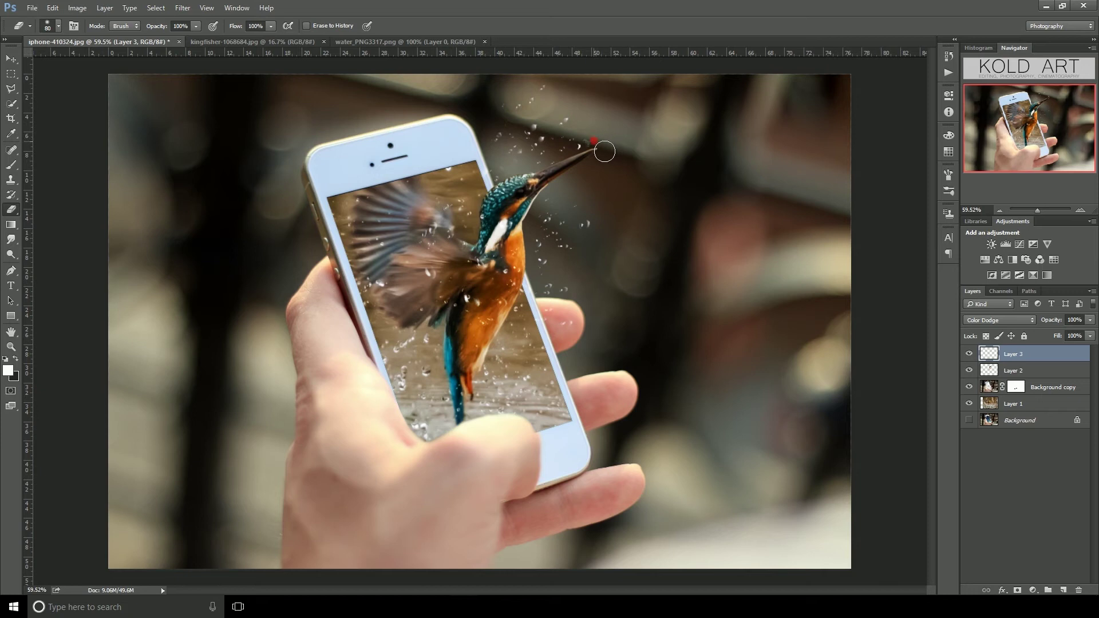
{"action": "scroll", "coordinate": [626, 209], "scroll_direction": "down", "scroll_amount": 1}
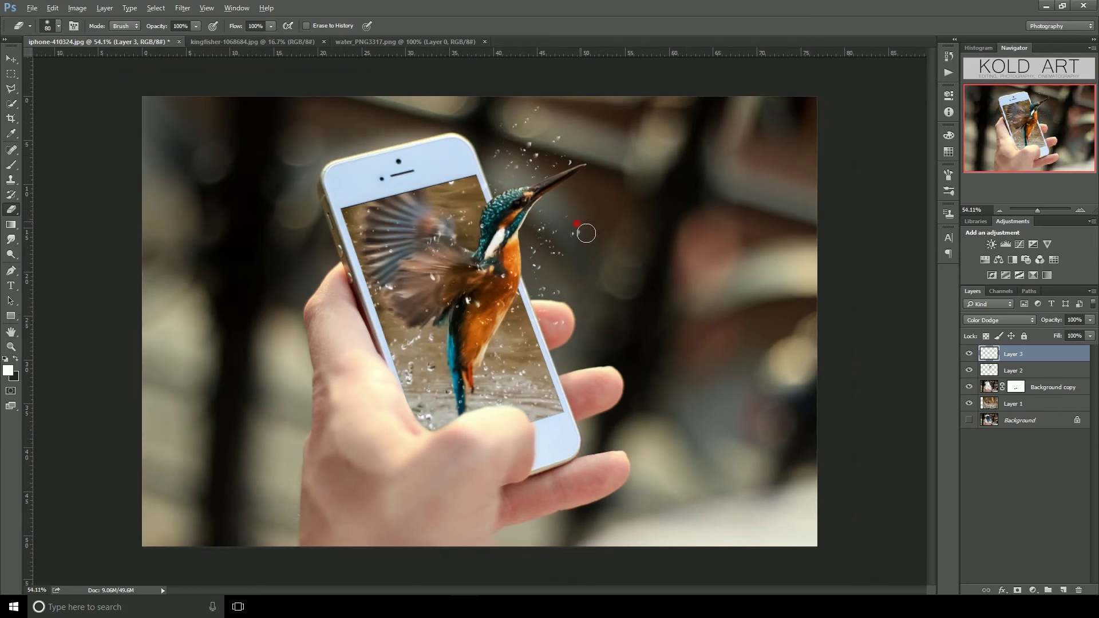
Step: Group Layers 1 to 3 into Group 1
{"action": "left_click", "coordinate": [1034, 404]}
{"action": "left_click", "coordinate": [1035, 355], "text": "shift"}
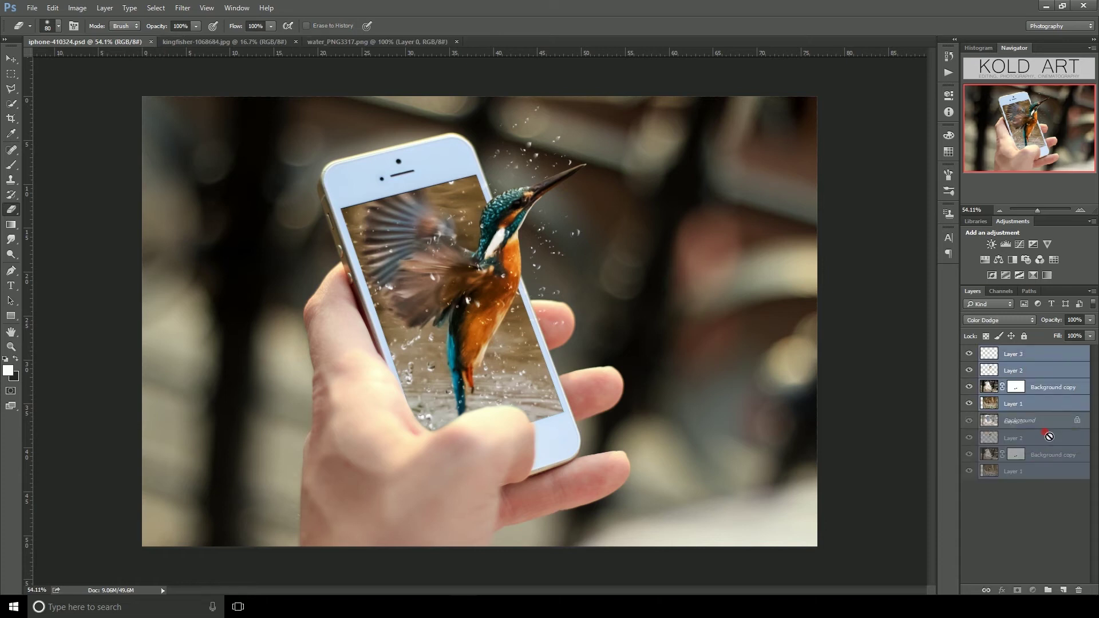
{"action": "left_click_drag", "start_coordinate": [1051, 359], "coordinate": [1048, 591]}
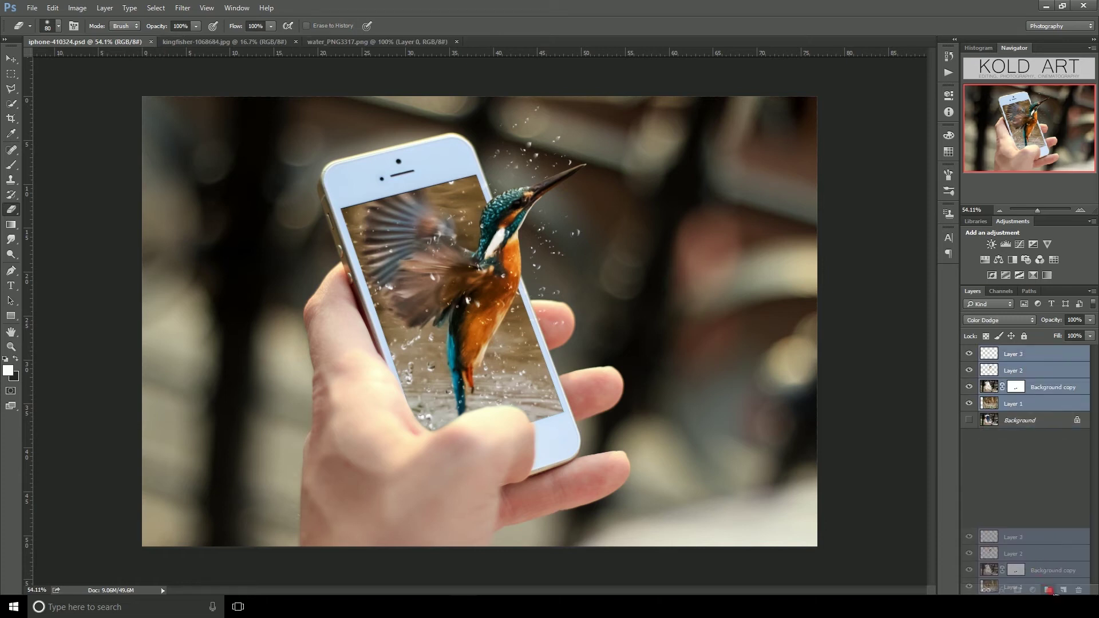
{"action": "left_click_drag", "start_coordinate": [1049, 590], "coordinate": [1048, 590]}
Step: Duplicate Group 1 and merge the Group 1 copy into one layer
{"action": "left_click_drag", "start_coordinate": [1042, 357], "coordinate": [1063, 591]}
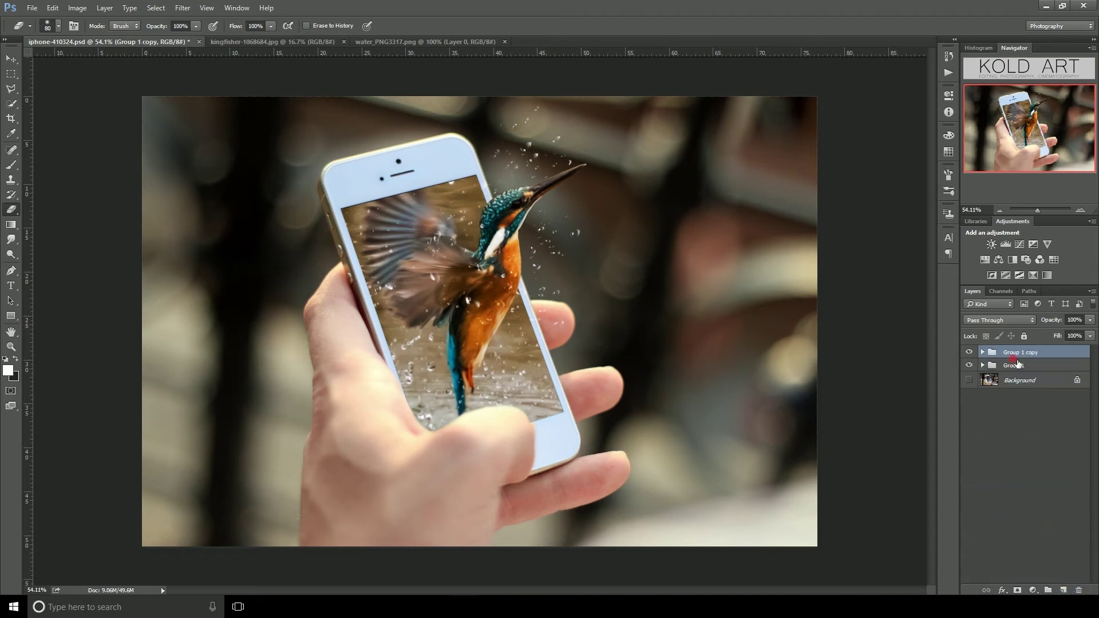
{"action": "right_click", "coordinate": [1025, 357]}
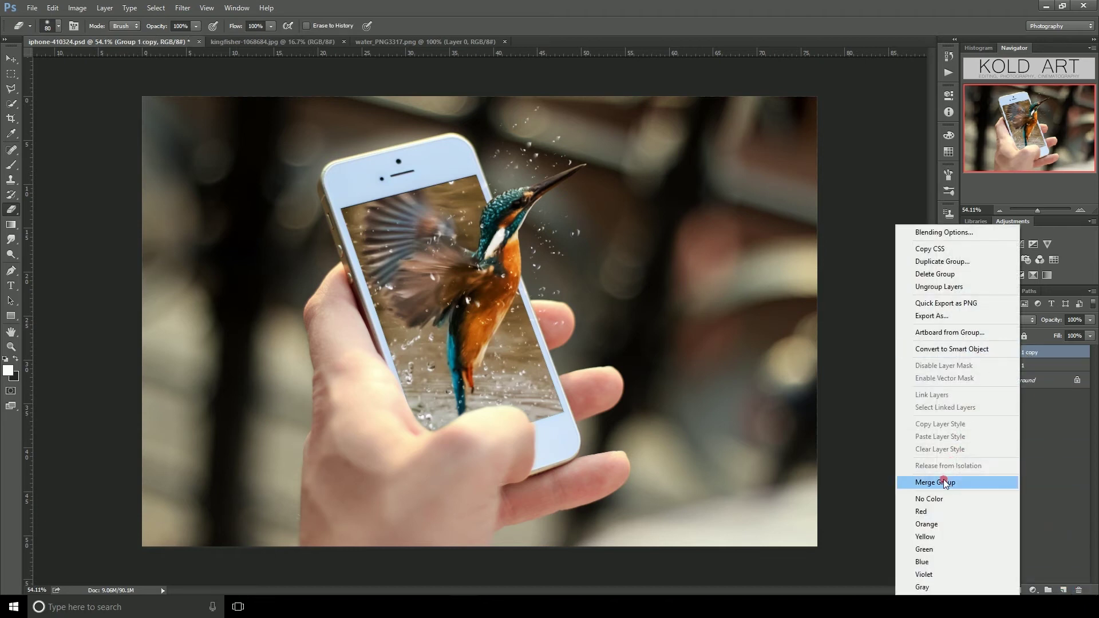
{"action": "left_click", "coordinate": [982, 483]}
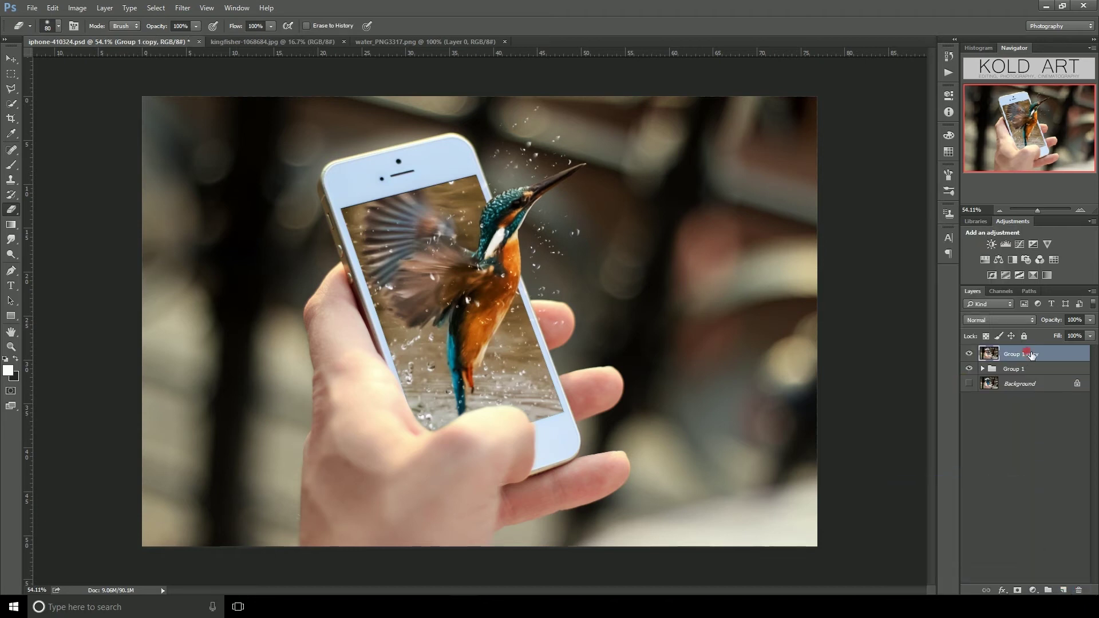
Step: Add a Selective Color adjustment layer targeting the Blacks
{"action": "left_click", "coordinate": [1032, 276]}
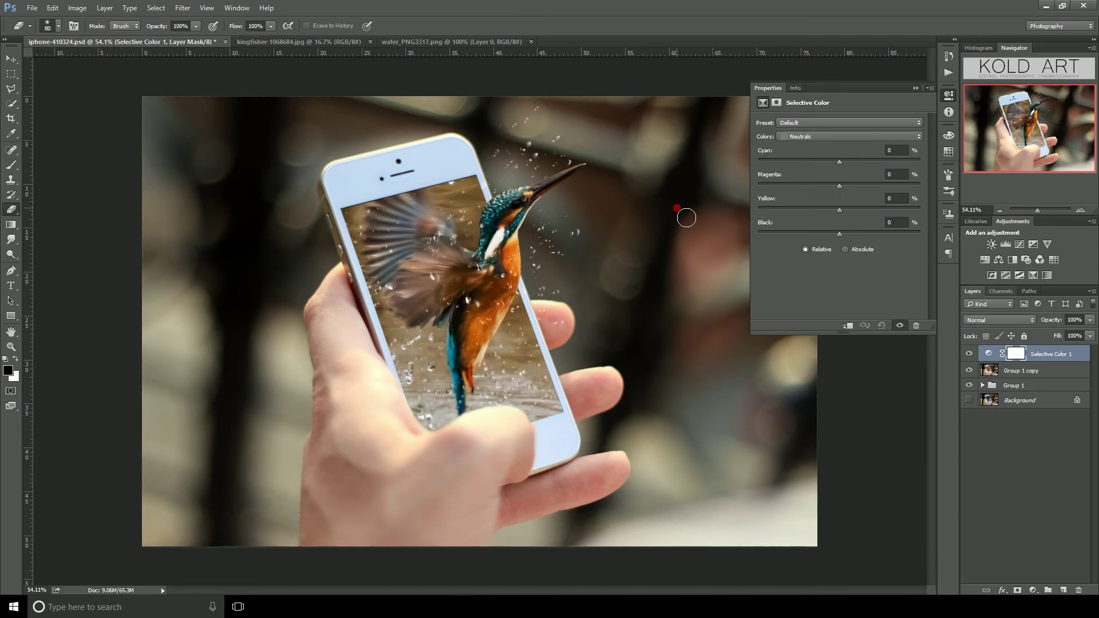
{"action": "left_click", "coordinate": [810, 137]}
{"action": "left_click", "coordinate": [797, 220]}
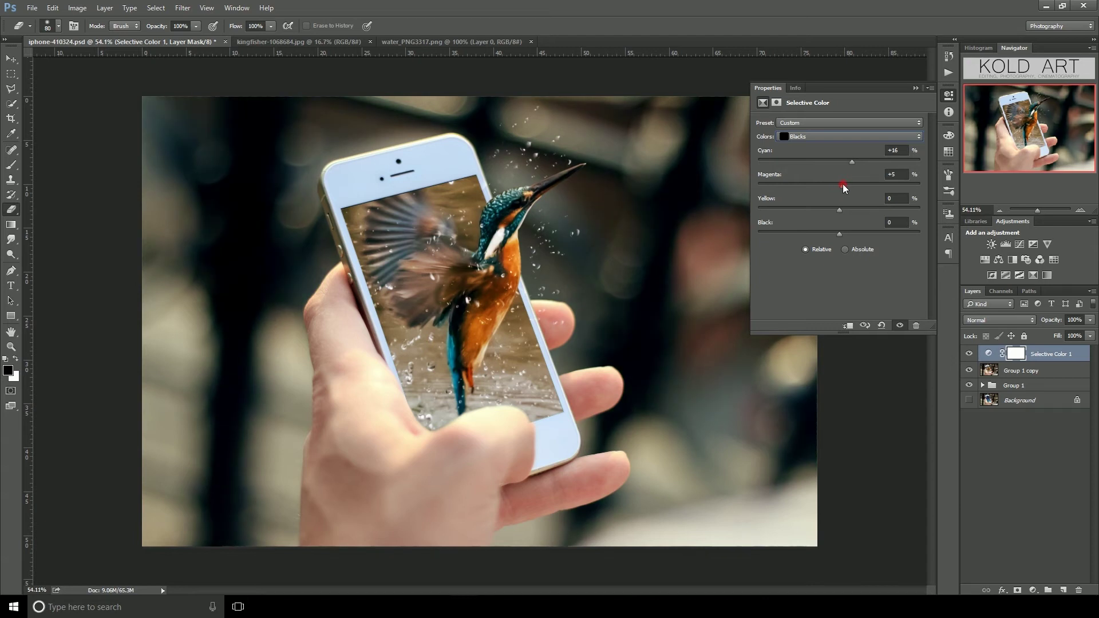
Step: Set the Selective Color Neutrals to Cyan -4, Magenta +6 and Yellow -5
{"action": "left_click", "coordinate": [840, 139]}
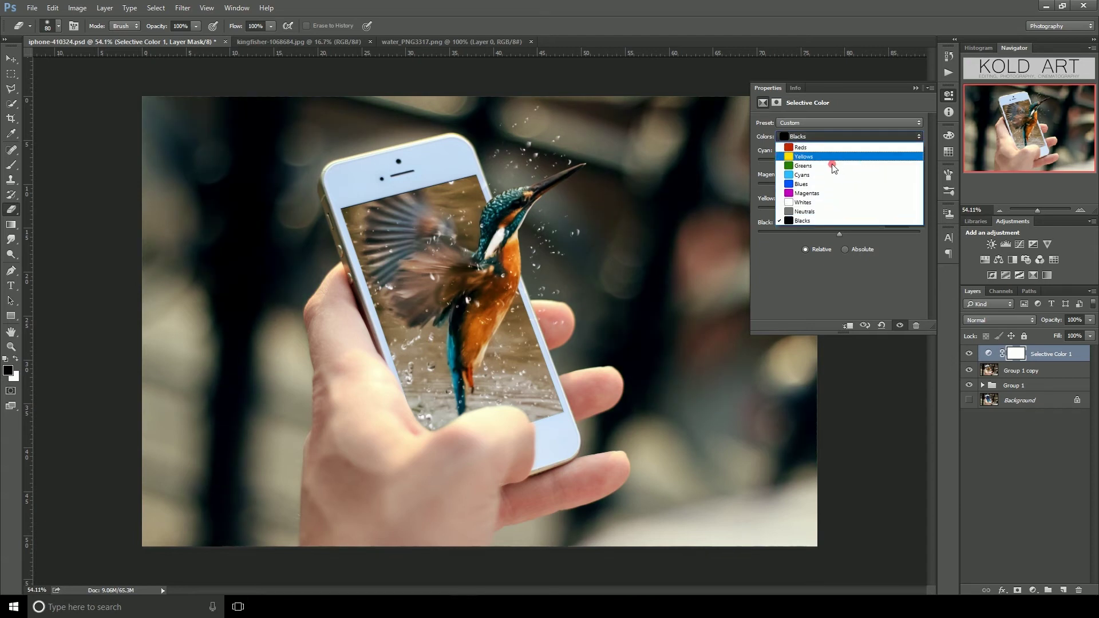
{"action": "left_click", "coordinate": [817, 209]}
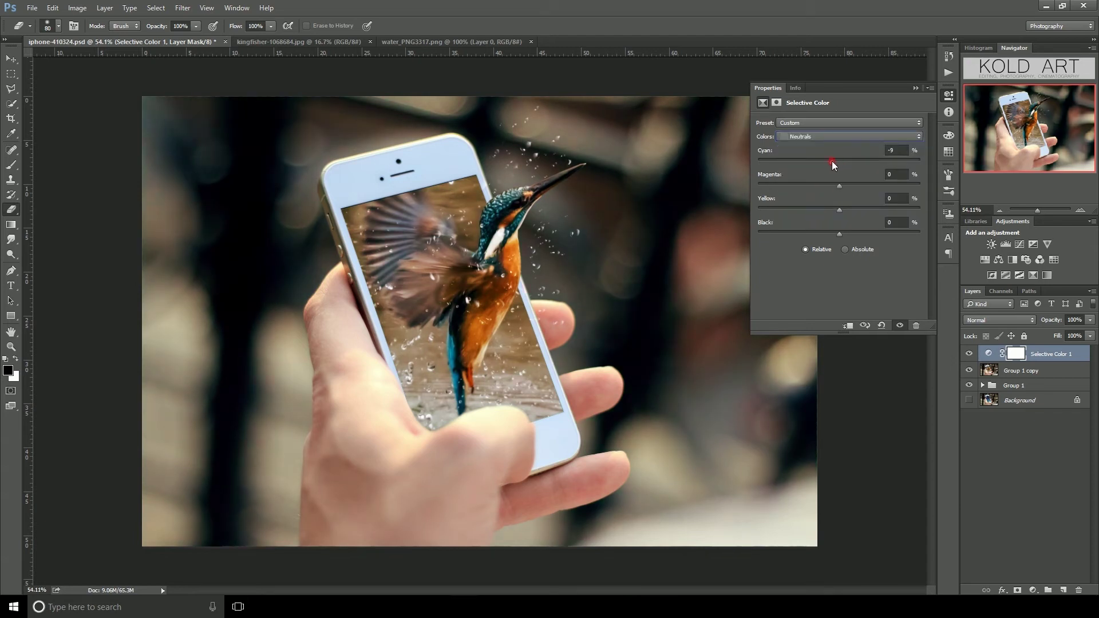
{"action": "left_click_drag", "start_coordinate": [840, 162], "coordinate": [839, 163]}
{"action": "left_click_drag", "start_coordinate": [839, 183], "coordinate": [837, 209]}
{"action": "left_click_drag", "start_coordinate": [834, 209], "coordinate": [837, 210]}
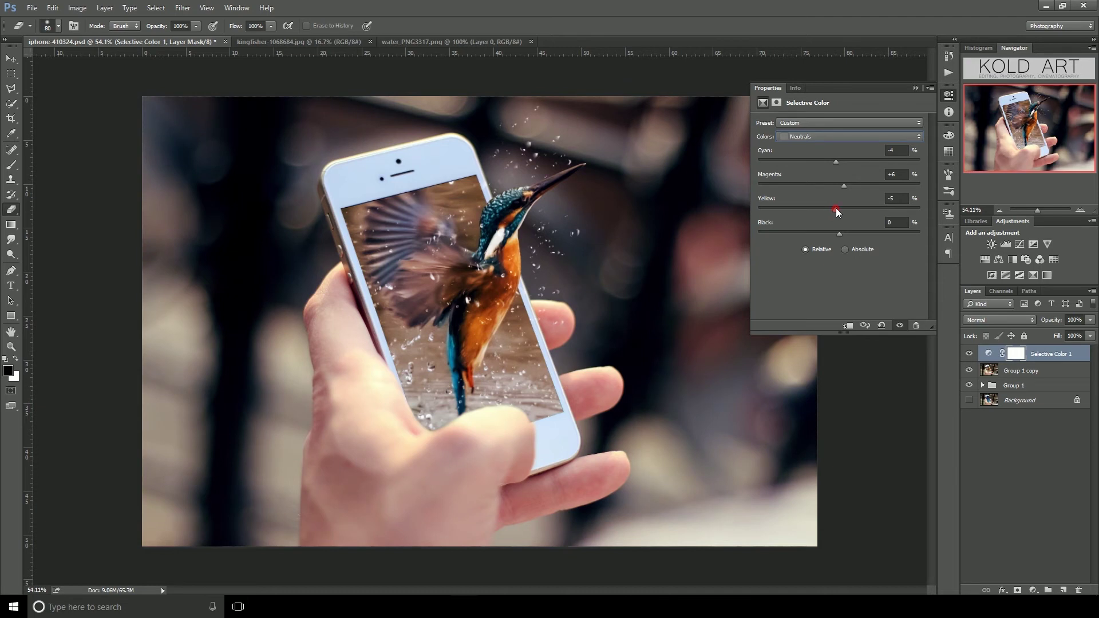
{"action": "left_click", "coordinate": [913, 88]}
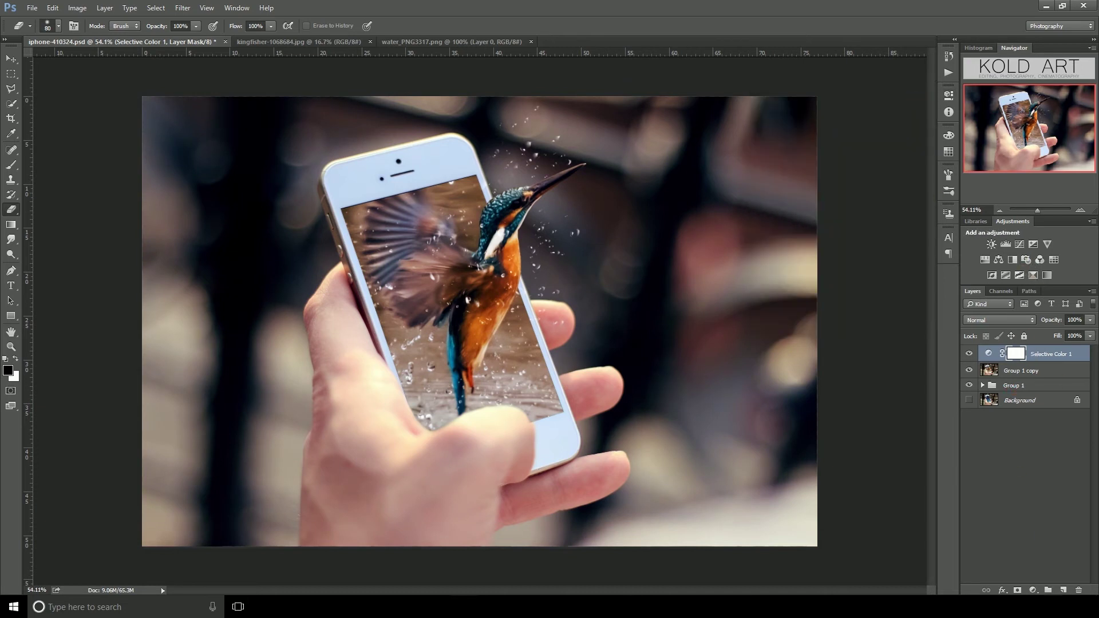
{"action": "left_click", "coordinate": [1035, 591]}
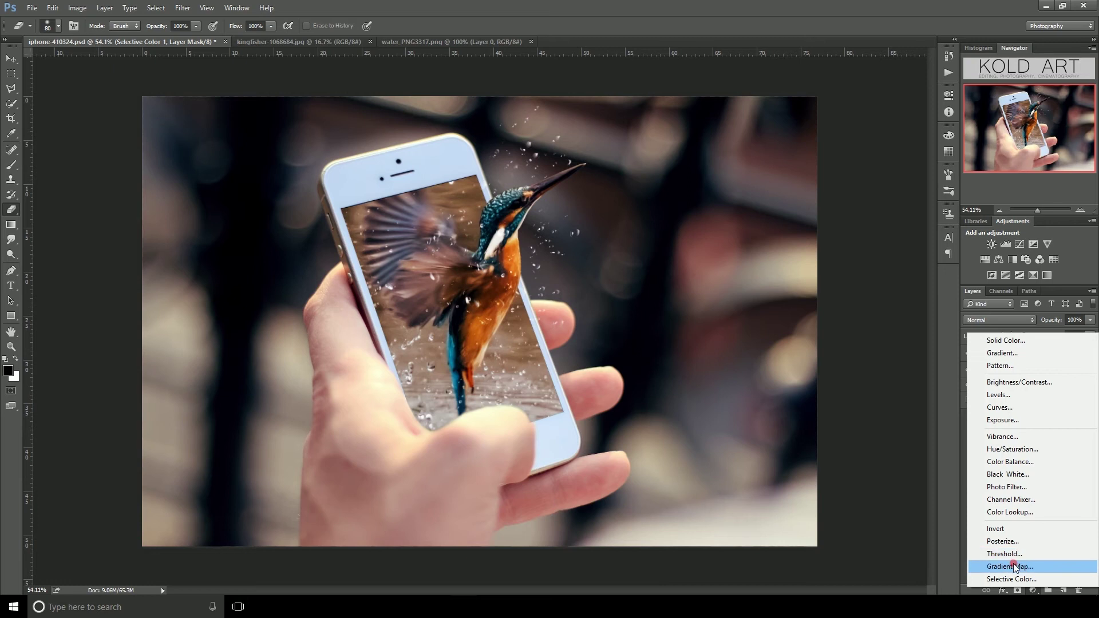
Step: Add a Gradient Map adjustment layer using the Violet, Orange gradient preset
{"action": "left_click", "coordinate": [1007, 566]}
{"action": "left_click", "coordinate": [788, 125]}
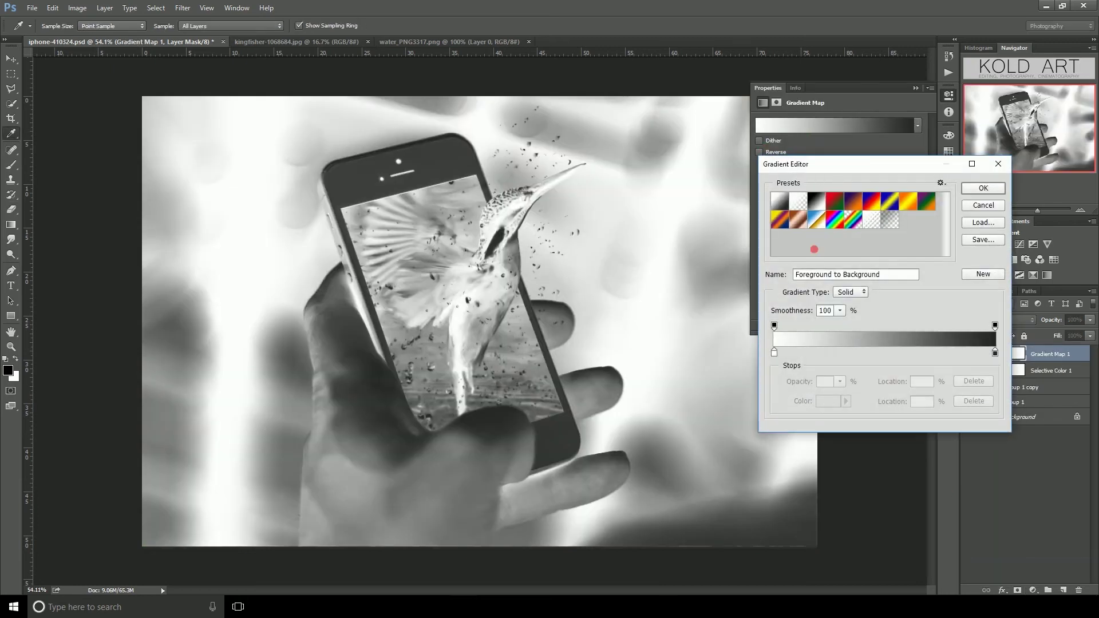
{"action": "left_click", "coordinate": [866, 204]}
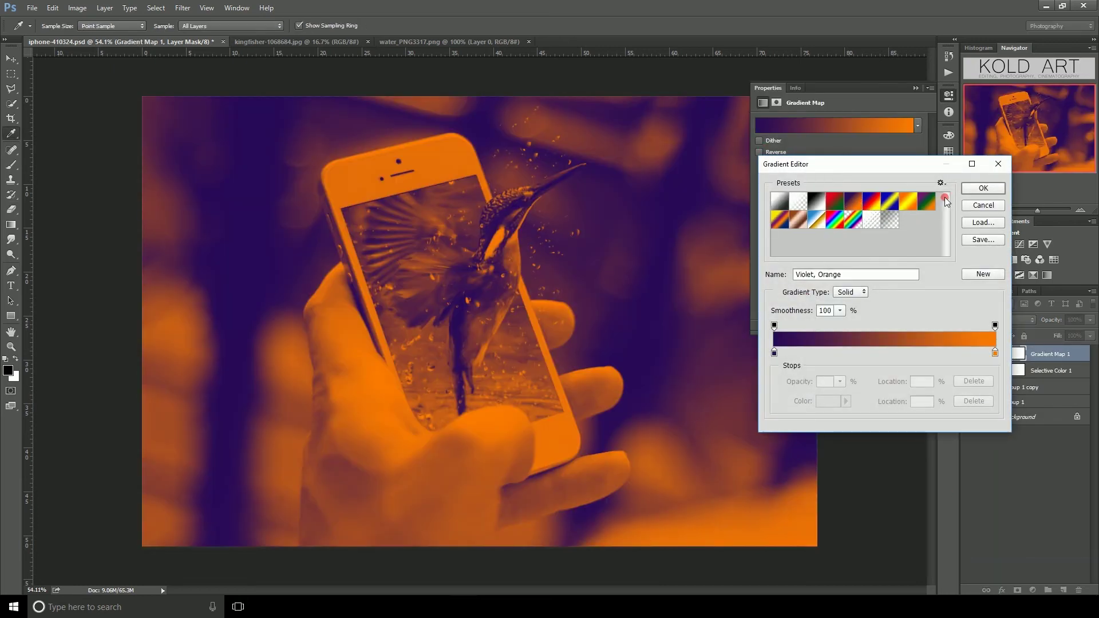
{"action": "left_click", "coordinate": [983, 188]}
Step: Set Gradient Map 1 to Hue blend mode at 63% opacity
{"action": "left_click", "coordinate": [916, 88]}
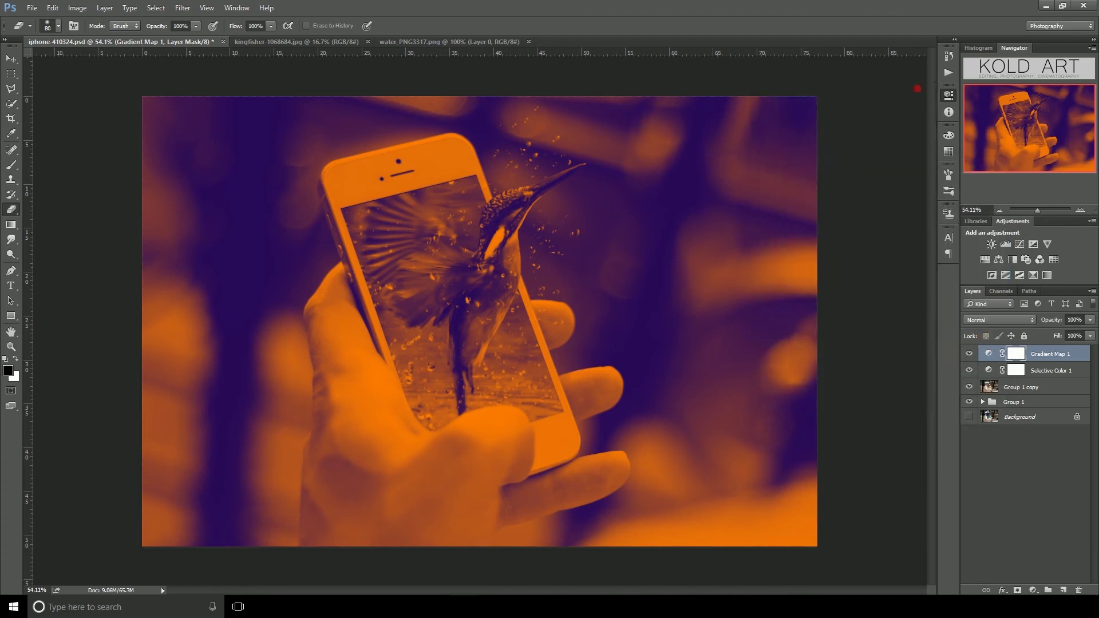
{"action": "left_click", "coordinate": [996, 320]}
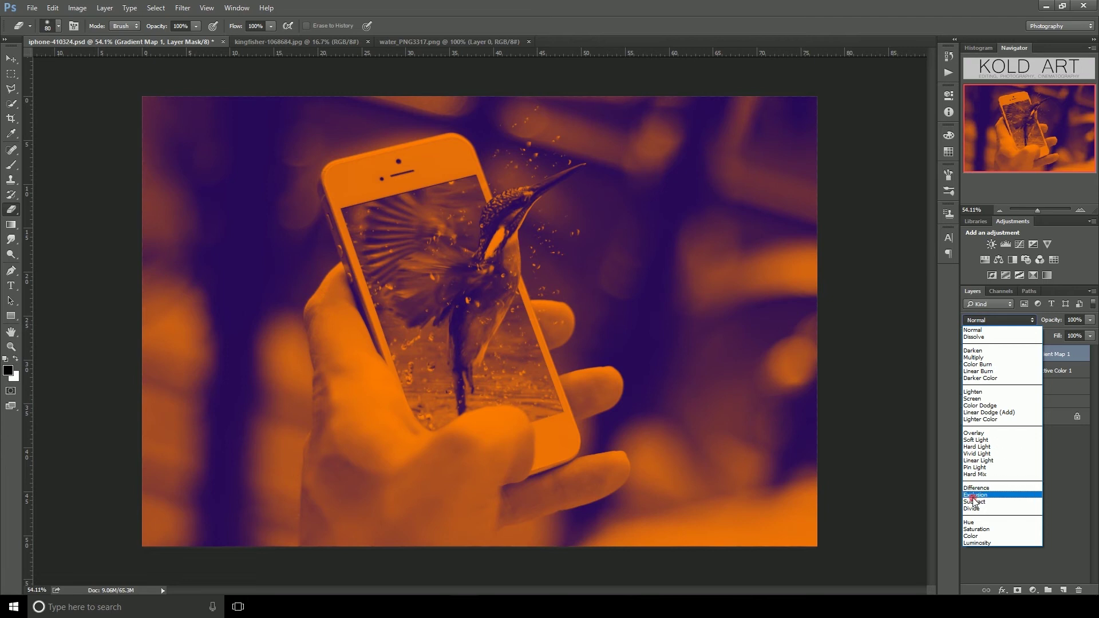
{"action": "left_click", "coordinate": [972, 522]}
{"action": "left_click", "coordinate": [1090, 320]}
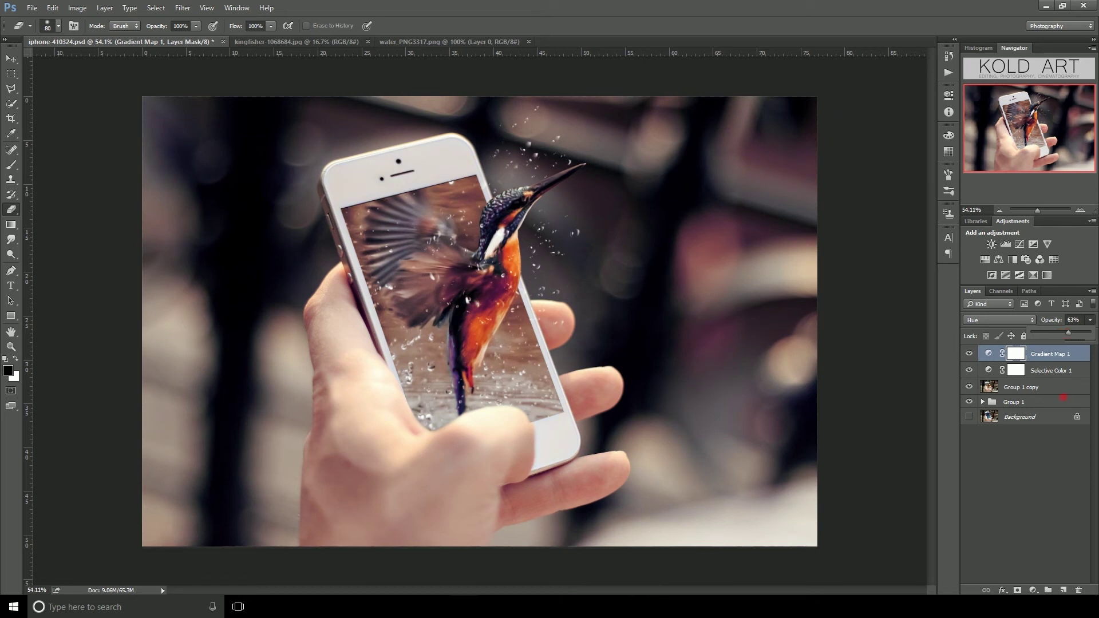
{"action": "left_click", "coordinate": [1045, 403]}
{"action": "left_click", "coordinate": [1047, 357]}
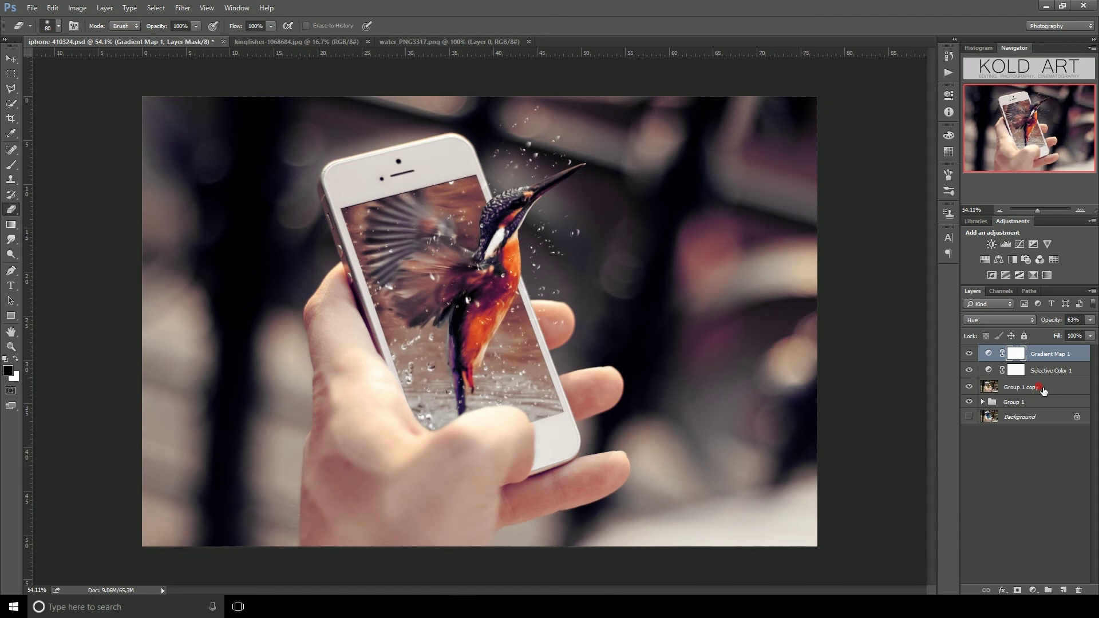
Step: Merge the three top layers into one
{"action": "left_click", "coordinate": [1043, 390], "text": "shift"}
{"action": "right_click", "coordinate": [1043, 390]}
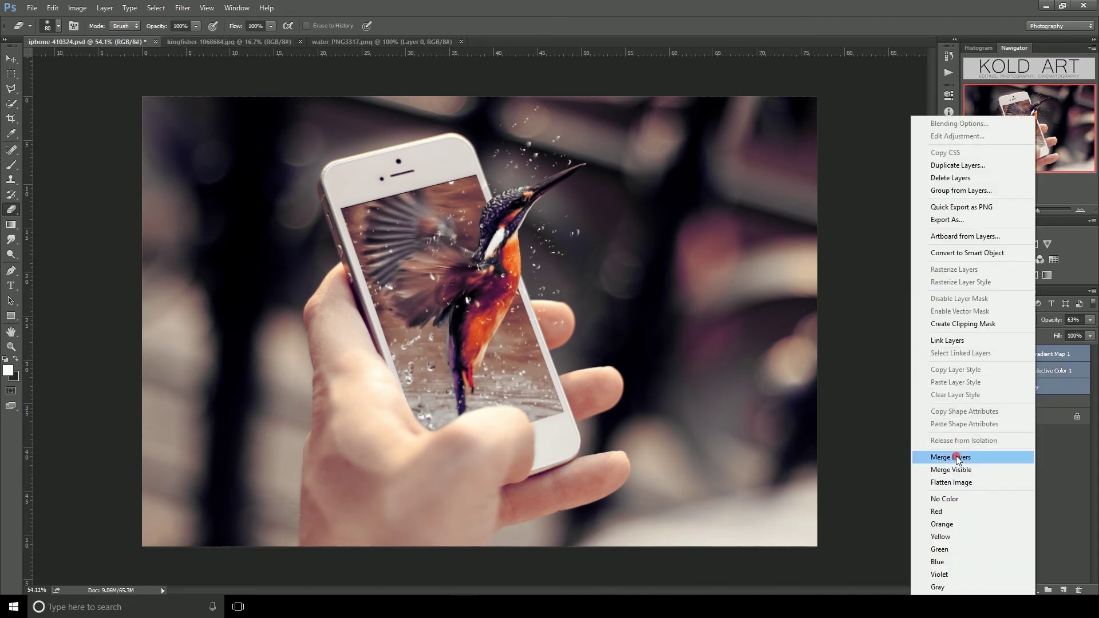
{"action": "left_click", "coordinate": [951, 452]}
Step: Add a Curves adjustment that lifts the black point to output 12
{"action": "left_click", "coordinate": [1020, 244]}
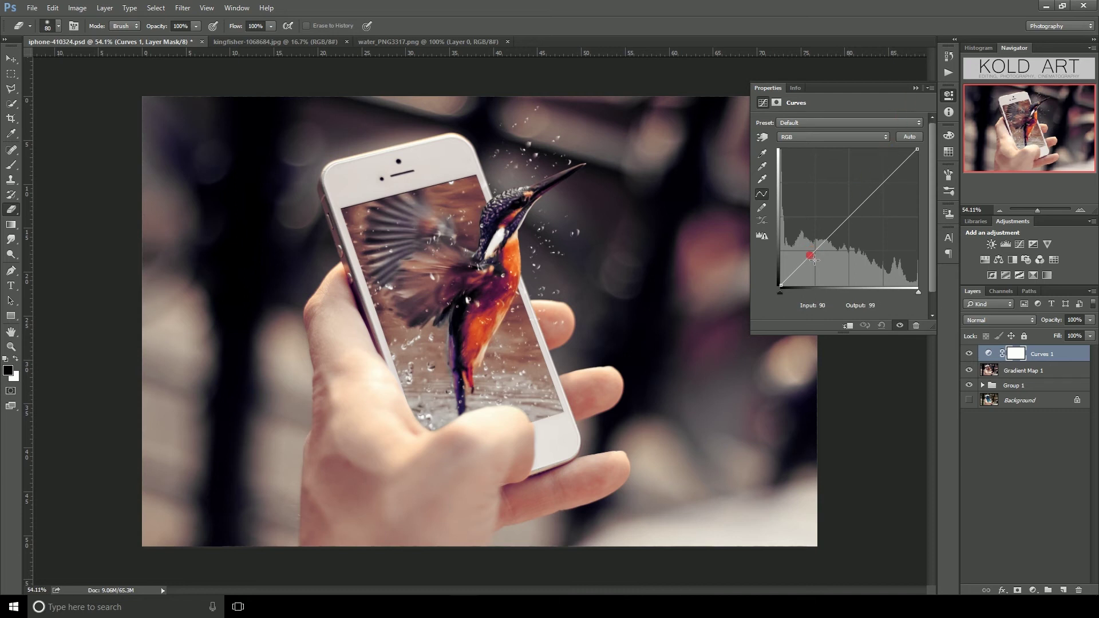
{"action": "left_click", "coordinate": [816, 253]}
{"action": "left_click_drag", "start_coordinate": [780, 286], "coordinate": [782, 282]}
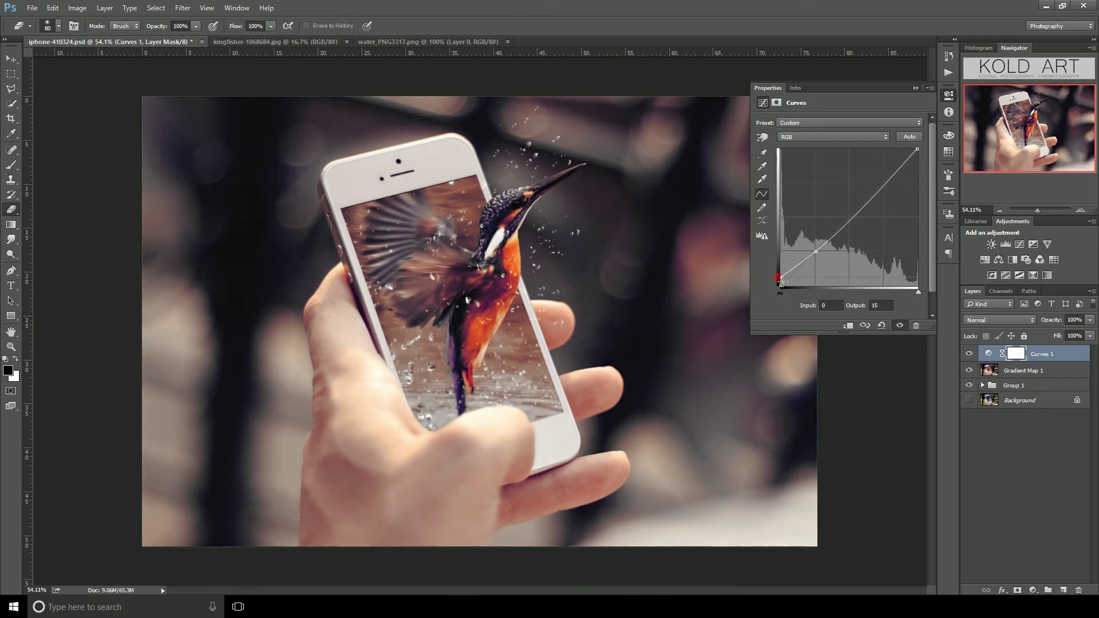
{"action": "left_click", "coordinate": [915, 90]}
{"action": "left_click", "coordinate": [989, 354]}
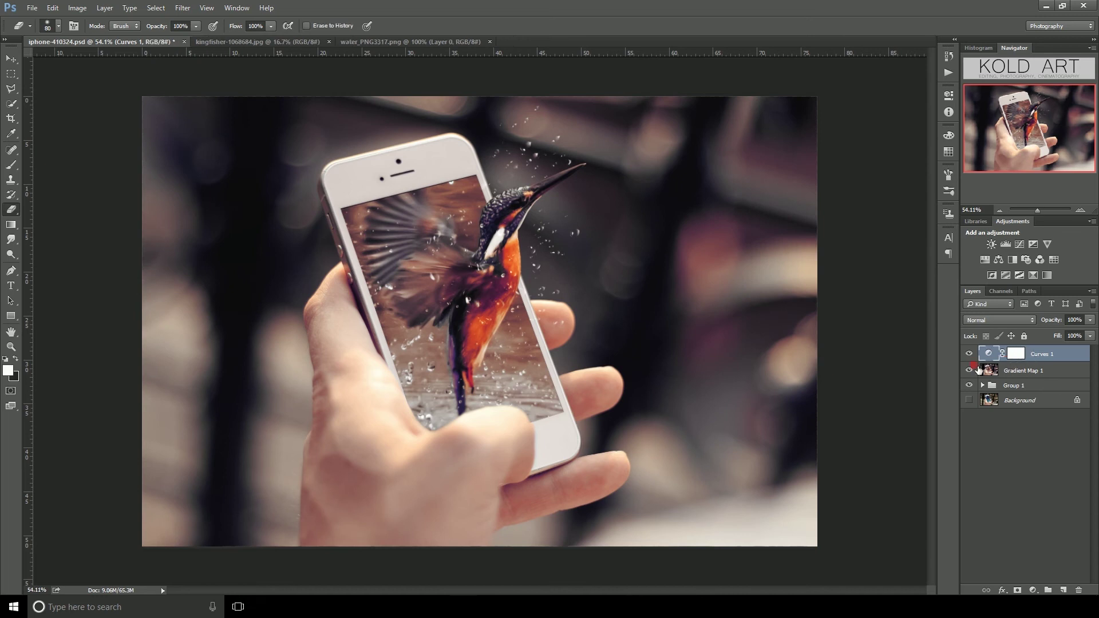
Step: Merge Curves 1 and Gradient Map 1 into a single Curves 1 layer
{"action": "left_click", "coordinate": [1038, 373], "text": "shift"}
{"action": "right_click", "coordinate": [1038, 373]}
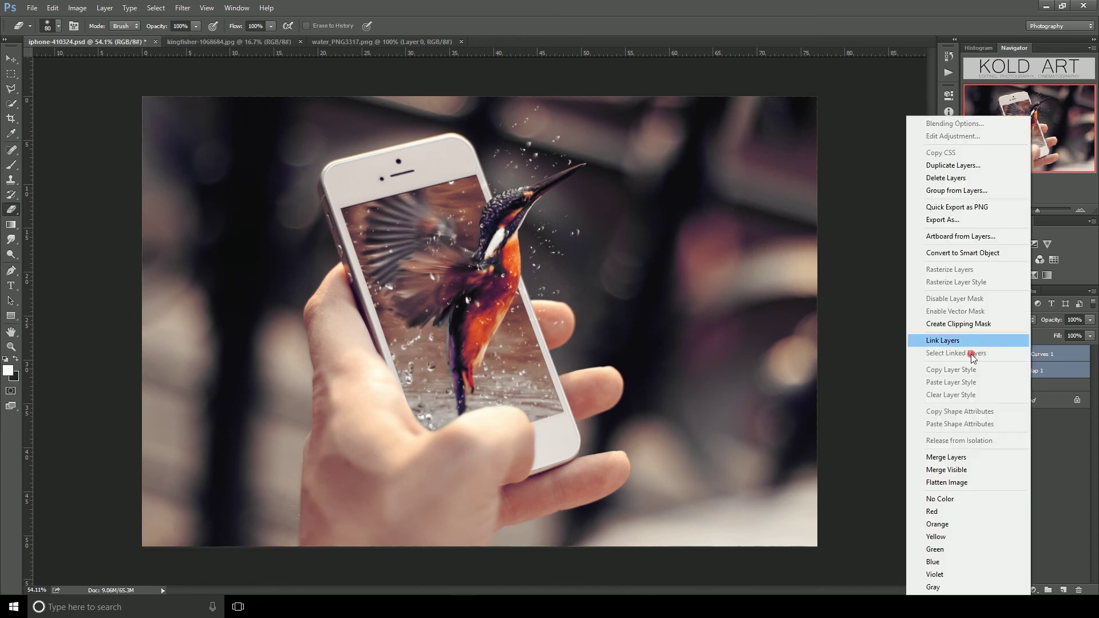
{"action": "left_click", "coordinate": [940, 458]}
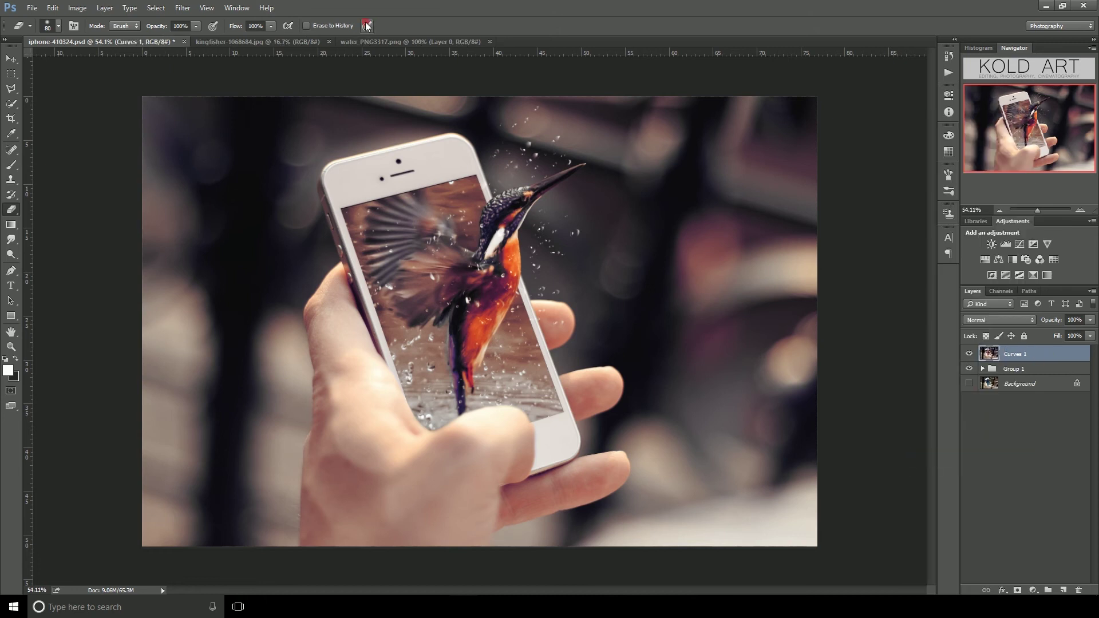
{"action": "left_click", "coordinate": [186, 8]}
{"action": "left_click", "coordinate": [207, 9]}
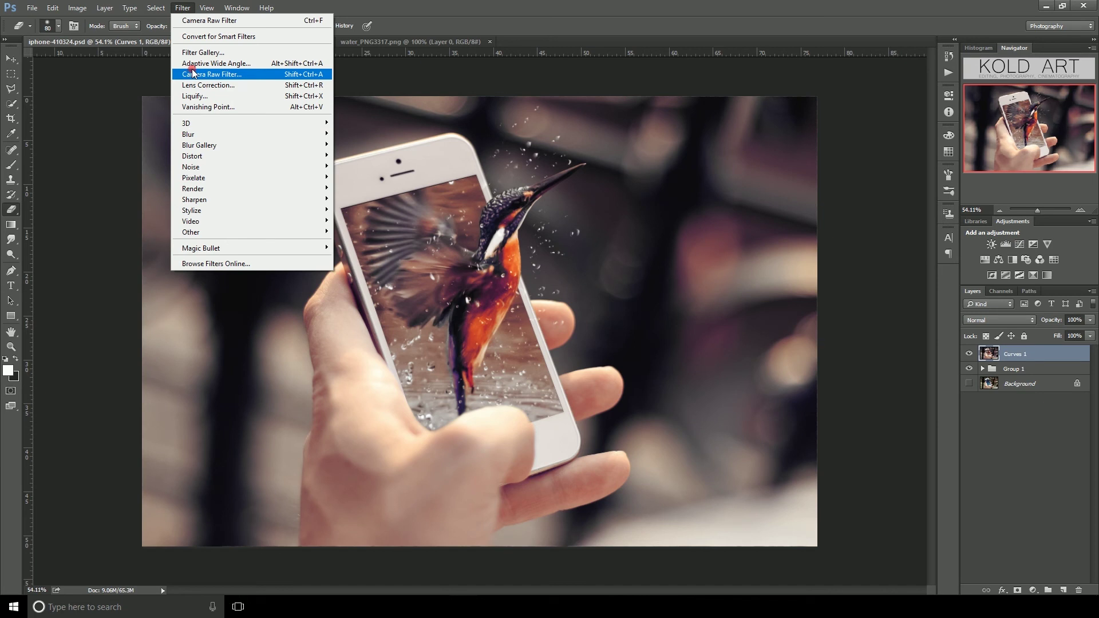
Step: In Camera Raw, set Exposure +0.15, Contrast +11, Highlights -20, Blacks -10, Clarity -19, Vibrance +10
{"action": "left_click", "coordinate": [195, 75]}
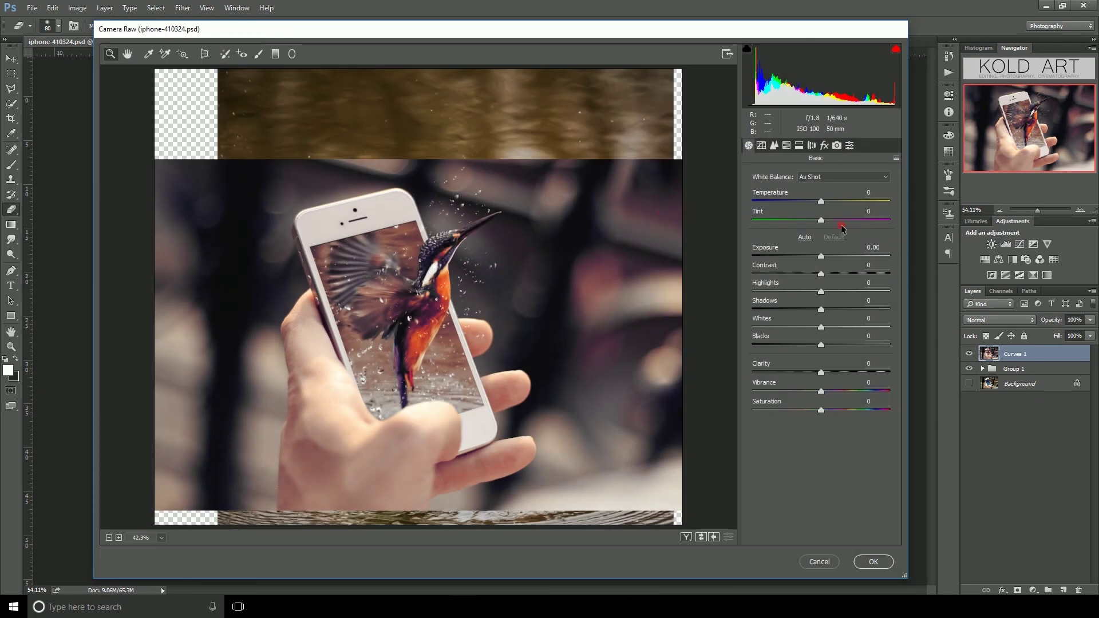
{"action": "left_click_drag", "start_coordinate": [820, 204], "coordinate": [821, 222]}
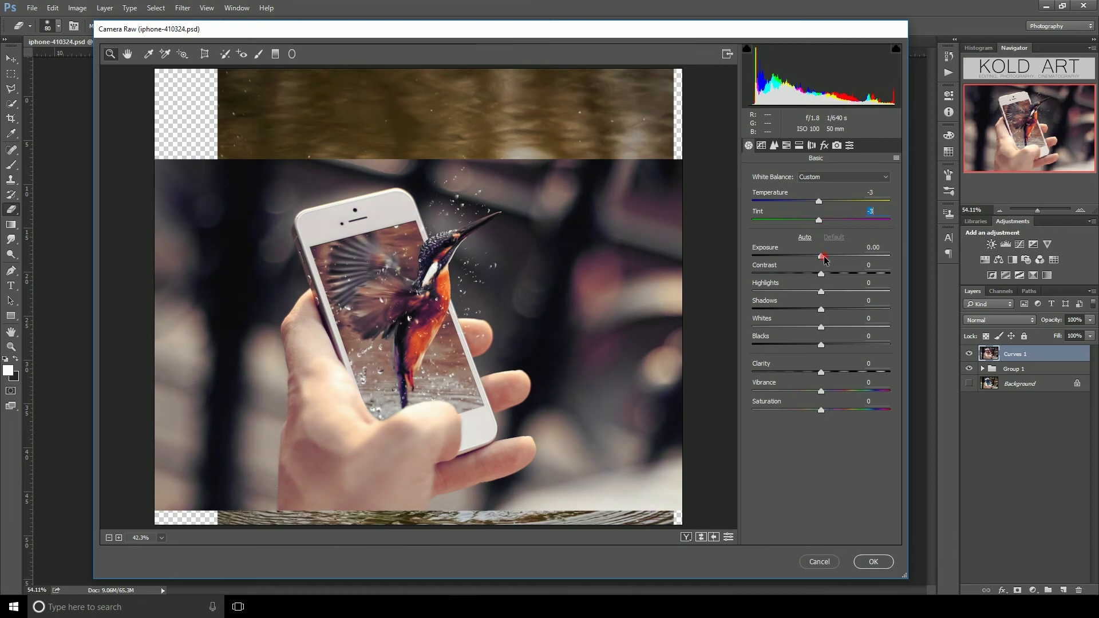
{"action": "left_click_drag", "start_coordinate": [823, 259], "coordinate": [823, 258]}
{"action": "left_click_drag", "start_coordinate": [823, 273], "coordinate": [828, 274]}
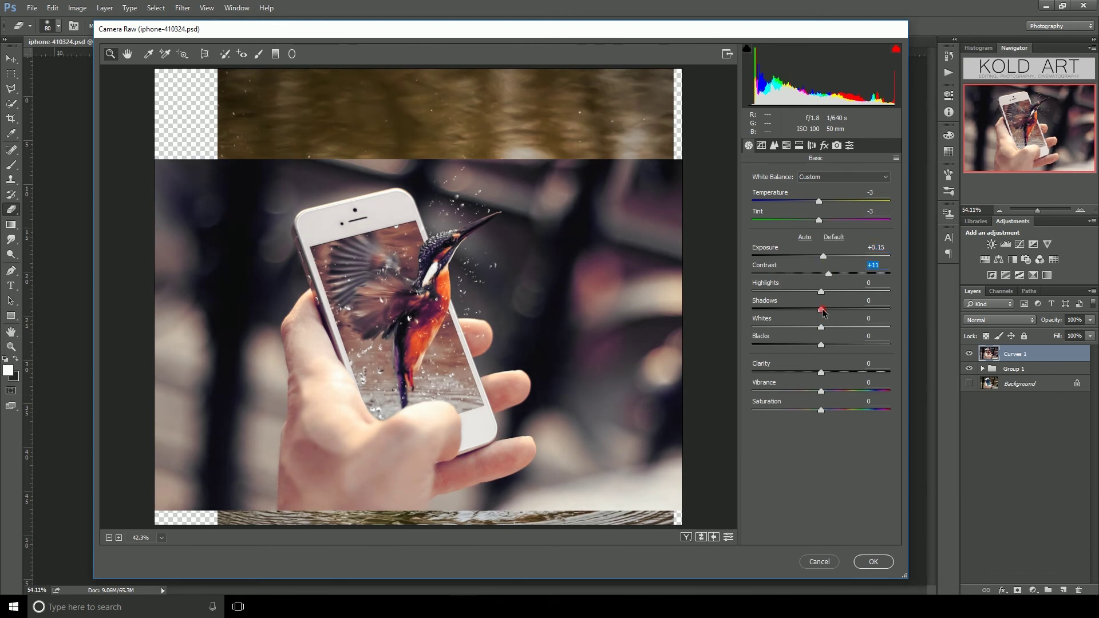
{"action": "mouse_move", "coordinate": [821, 292]}
{"action": "left_mouse_down"}
{"action": "mouse_move", "coordinate": [790, 292]}
{"action": "mouse_move", "coordinate": [807, 291]}
{"action": "left_mouse_up"}
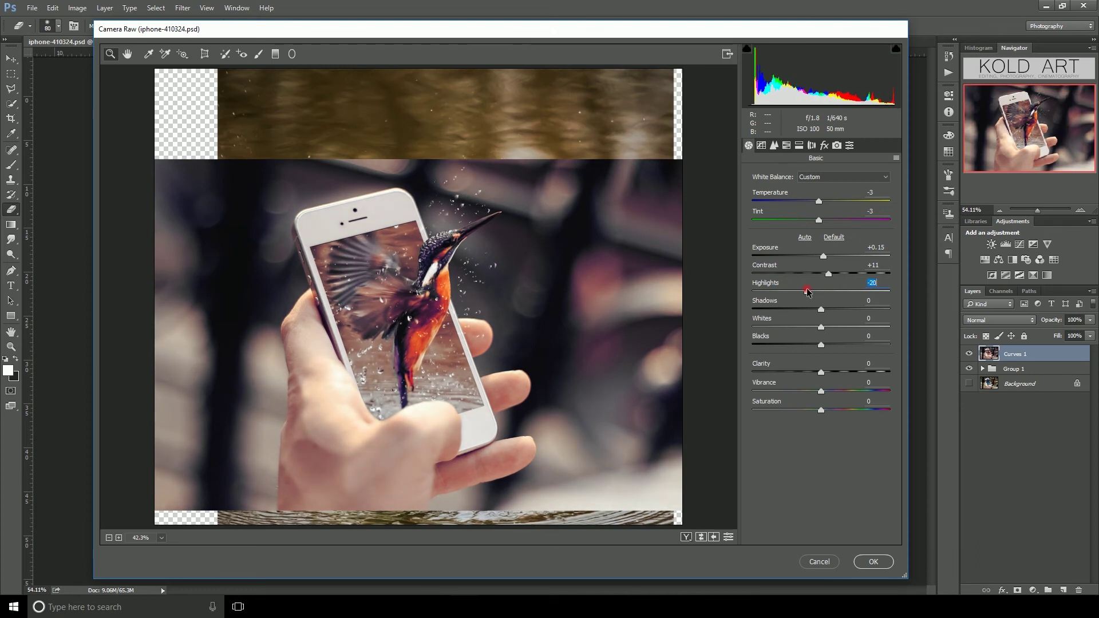
{"action": "left_click_drag", "start_coordinate": [821, 344], "coordinate": [807, 372]}
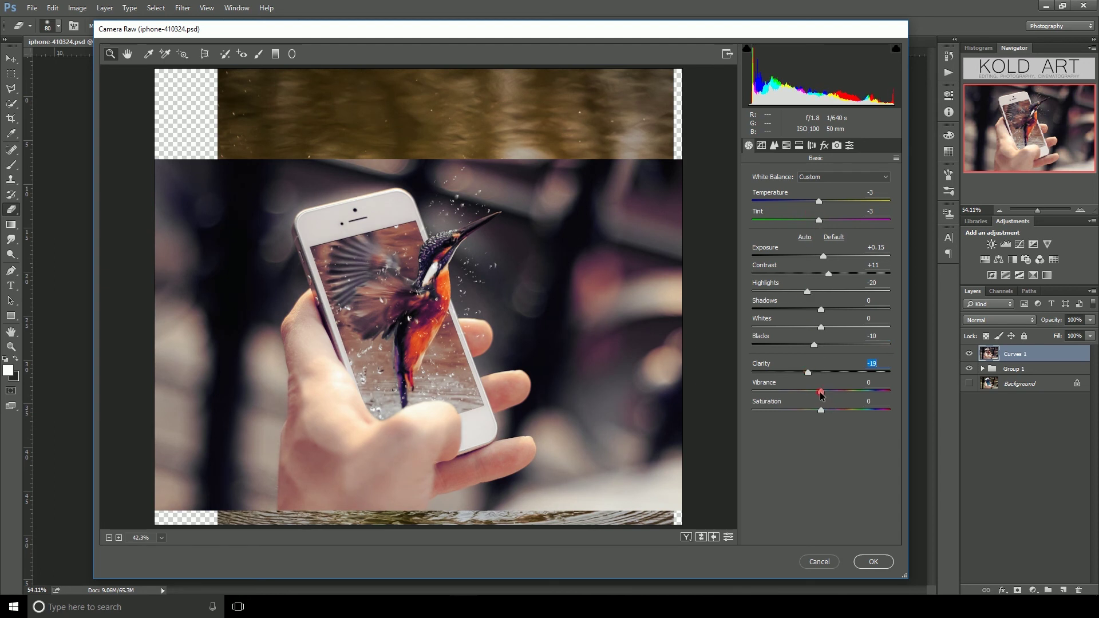
{"action": "left_click_drag", "start_coordinate": [821, 392], "coordinate": [828, 392]}
Step: Add luminance noise reduction and shift the Reds hue to -43
{"action": "left_click", "coordinate": [774, 146]}
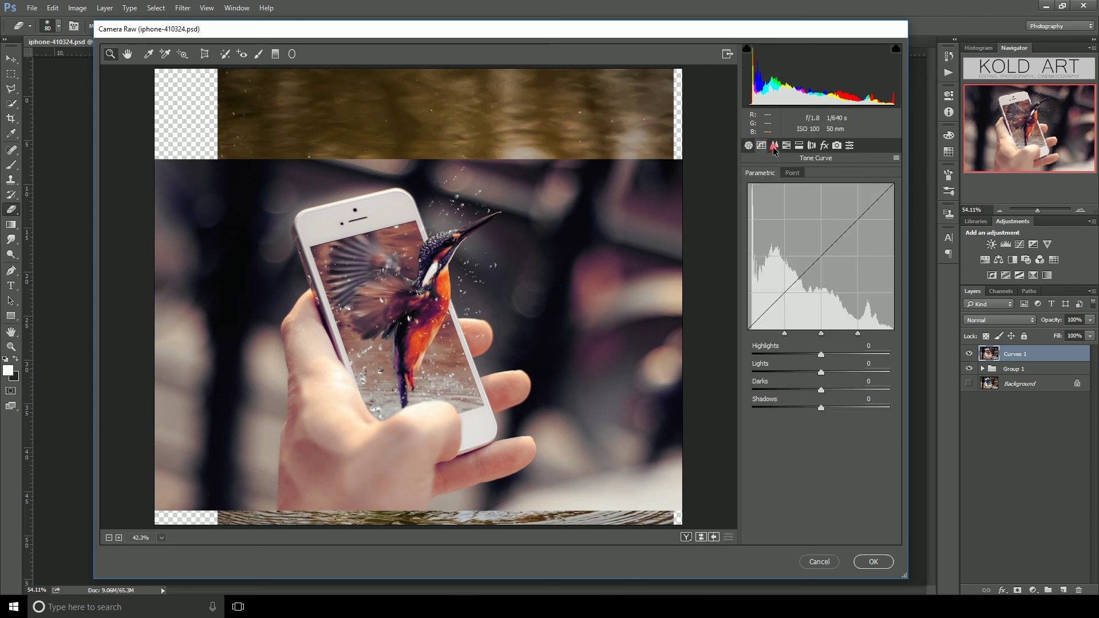
{"action": "left_click", "coordinate": [774, 146]}
{"action": "mouse_move", "coordinate": [753, 287]}
{"action": "left_mouse_down"}
{"action": "mouse_move", "coordinate": [805, 306]}
{"action": "mouse_move", "coordinate": [764, 325]}
{"action": "mouse_move", "coordinate": [779, 325]}
{"action": "mouse_move", "coordinate": [779, 344]}
{"action": "mouse_move", "coordinate": [806, 363]}
{"action": "left_mouse_up"}
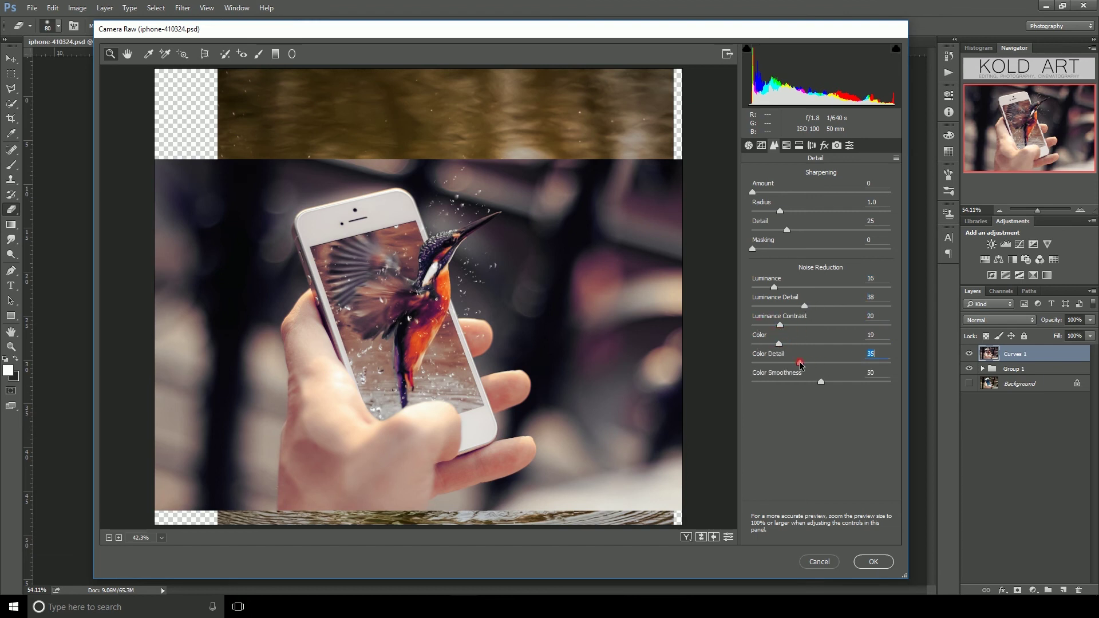
{"action": "left_click", "coordinate": [786, 146]}
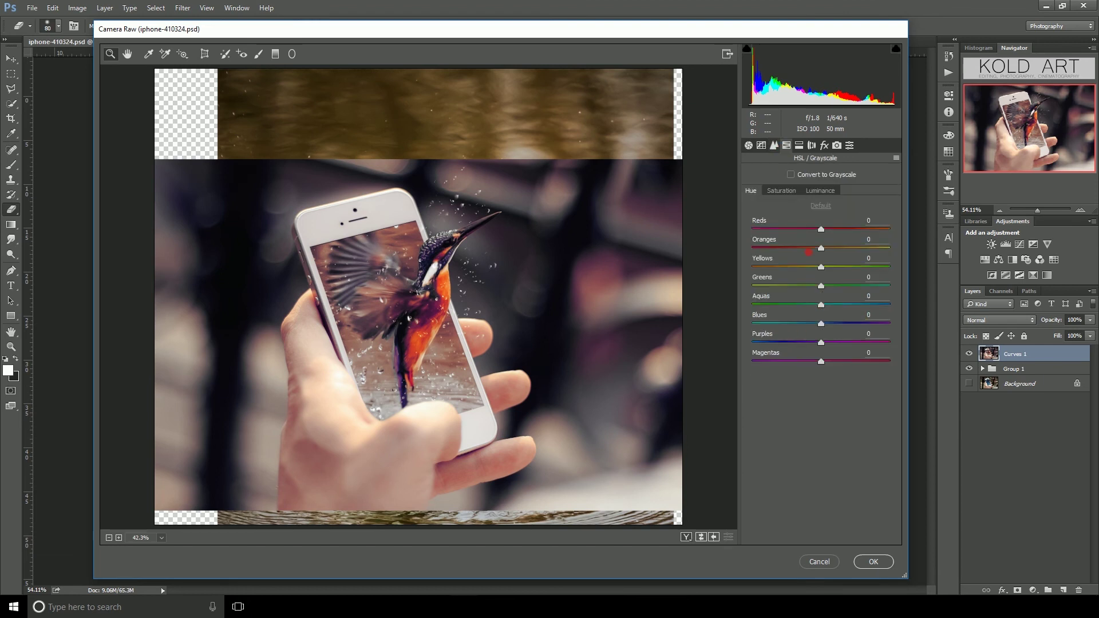
{"action": "left_click_drag", "start_coordinate": [827, 238], "coordinate": [793, 234]}
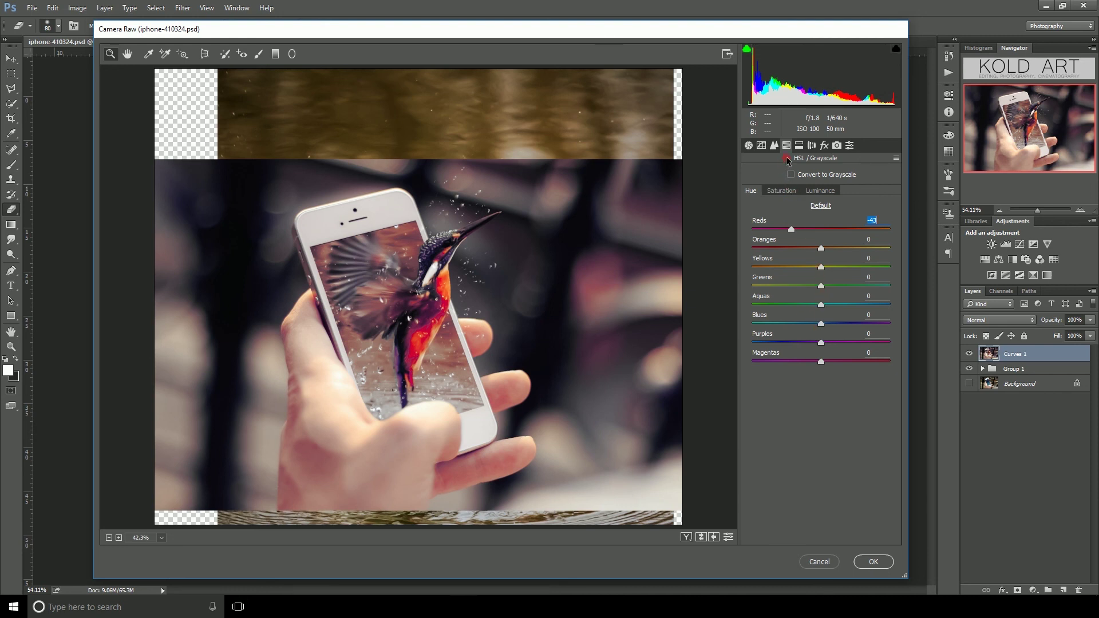
Step: Split-tone highlights at hue 32, saturation 18 and shadows at hue 177, saturation 10
{"action": "left_click", "coordinate": [799, 146]}
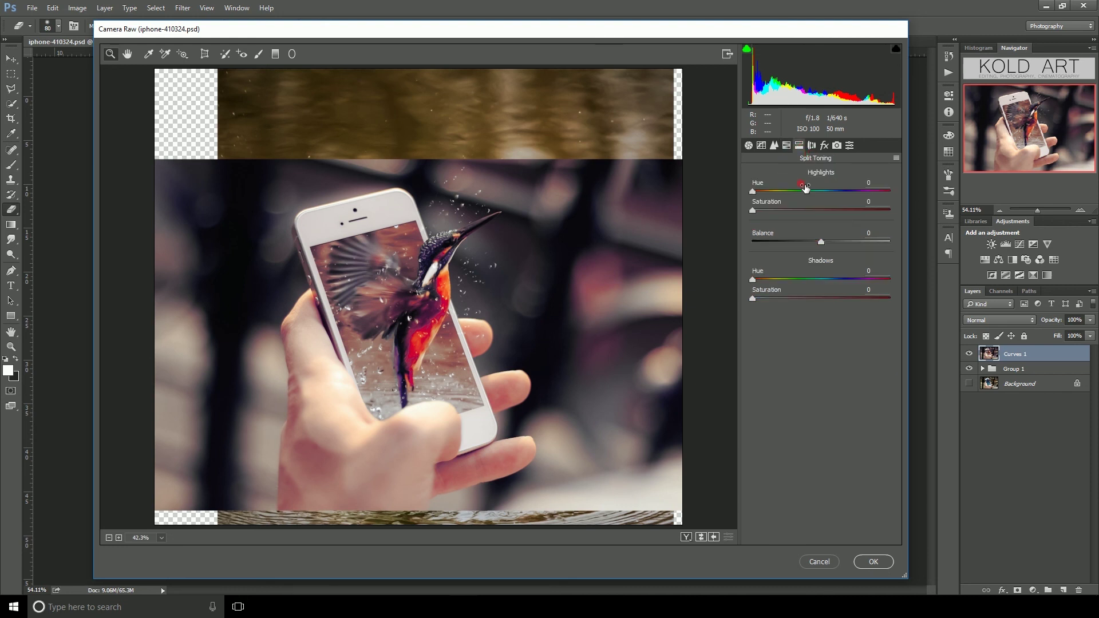
{"action": "left_click", "coordinate": [834, 192]}
{"action": "mouse_move", "coordinate": [835, 194]}
{"action": "left_mouse_down"}
{"action": "mouse_move", "coordinate": [768, 194]}
{"action": "mouse_move", "coordinate": [781, 214]}
{"action": "left_mouse_up"}
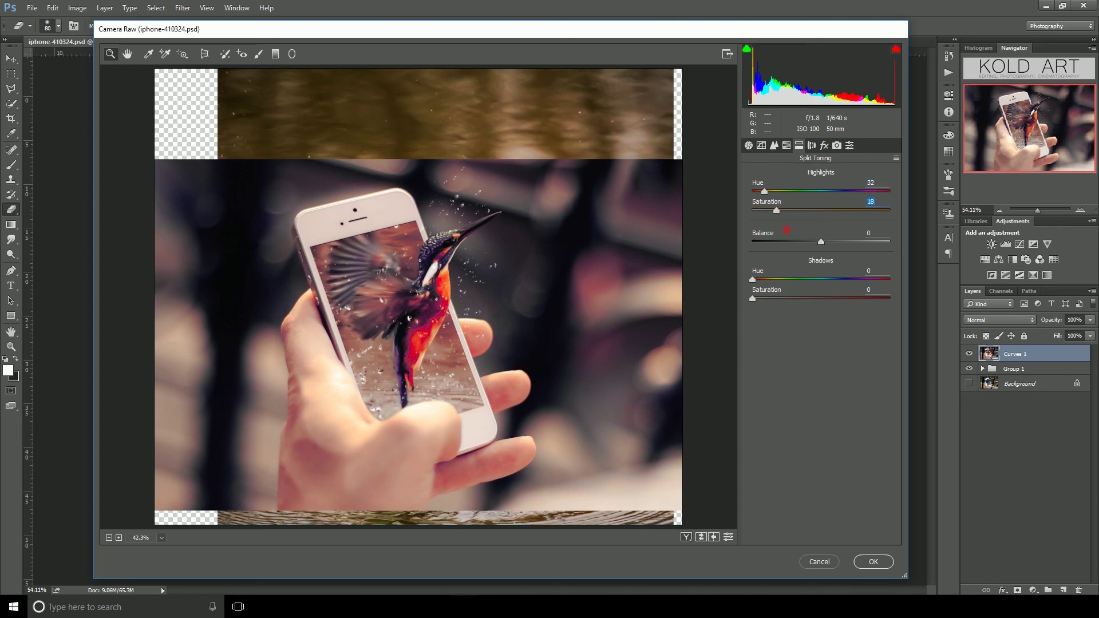
{"action": "left_click", "coordinate": [820, 279]}
{"action": "mouse_move", "coordinate": [753, 298]}
{"action": "left_mouse_down"}
{"action": "mouse_move", "coordinate": [781, 298]}
{"action": "mouse_move", "coordinate": [768, 302]}
{"action": "left_mouse_up"}
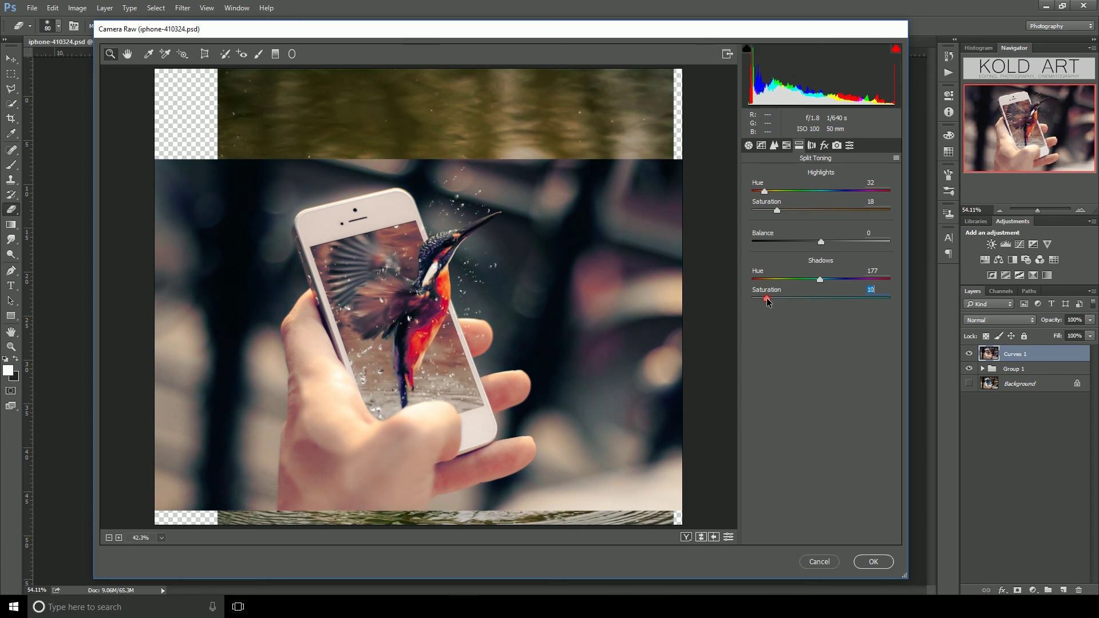
Step: Add Dehaze +10 and a -65 vignette with feather 100, then apply Camera Raw
{"action": "left_click", "coordinate": [812, 147]}
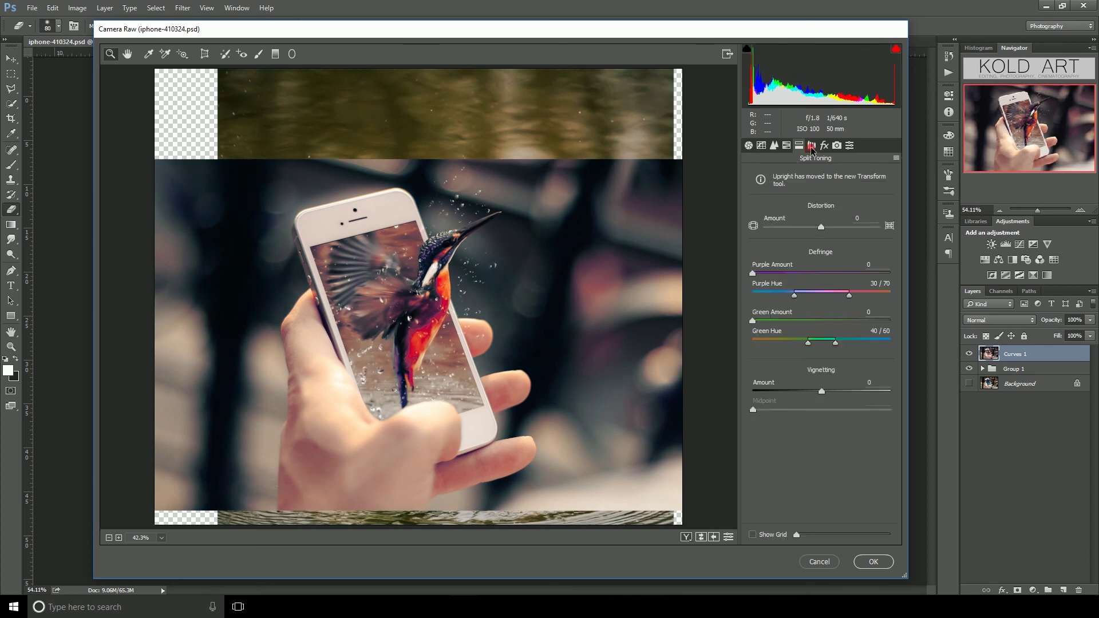
{"action": "left_click", "coordinate": [825, 147]}
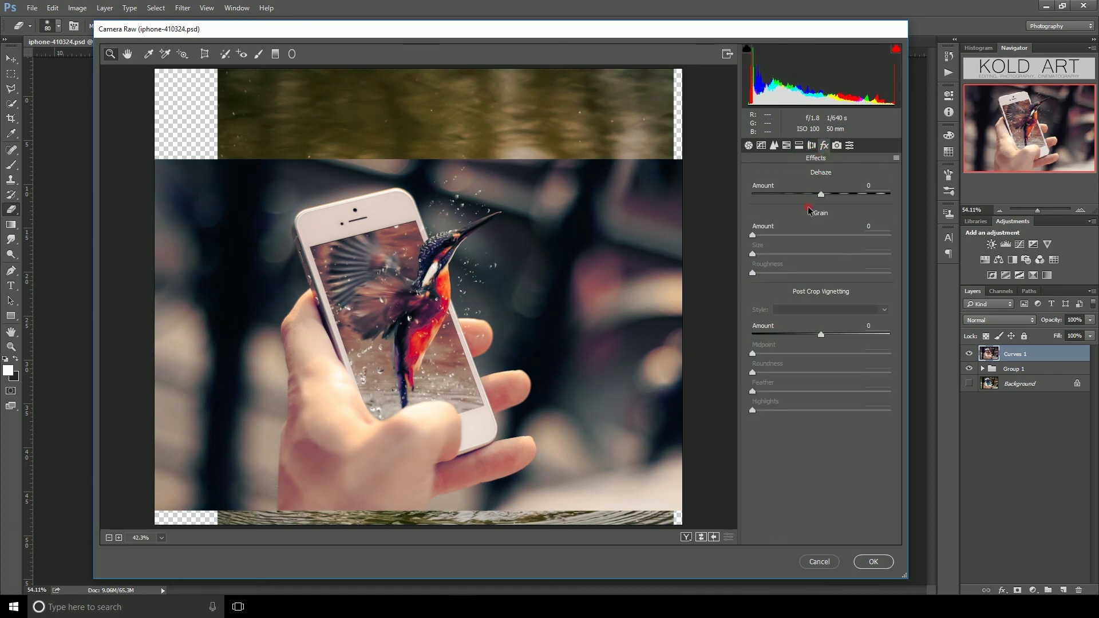
{"action": "left_click_drag", "start_coordinate": [821, 194], "coordinate": [828, 195]}
{"action": "mouse_move", "coordinate": [822, 335]}
{"action": "left_mouse_down"}
{"action": "mouse_move", "coordinate": [777, 335]}
{"action": "mouse_move", "coordinate": [780, 360]}
{"action": "left_mouse_up"}
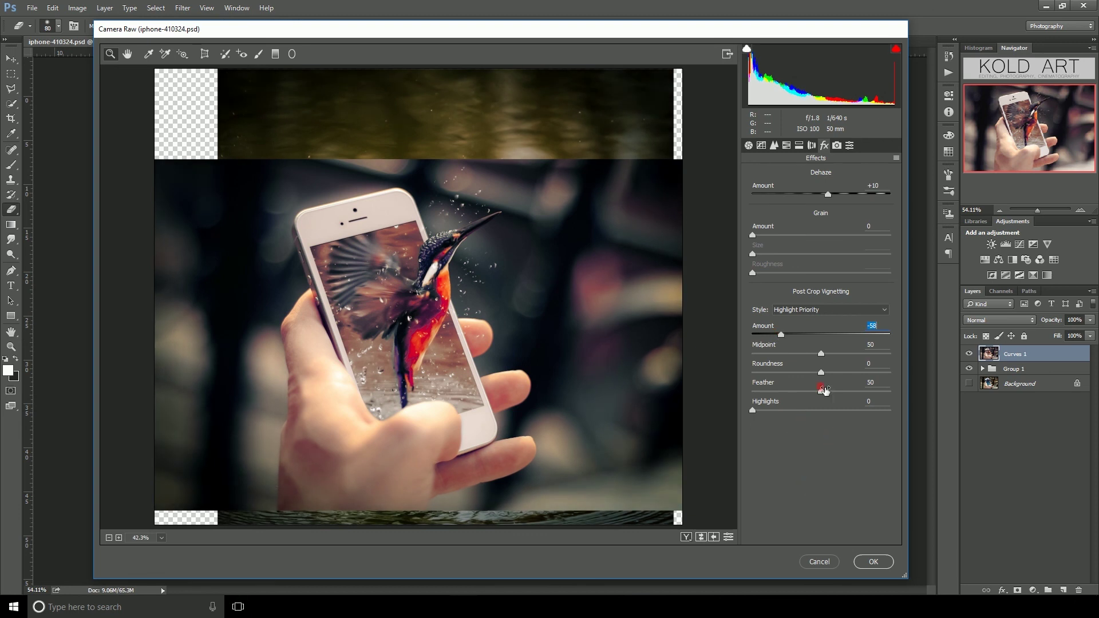
{"action": "left_click_drag", "start_coordinate": [822, 392], "coordinate": [898, 393]}
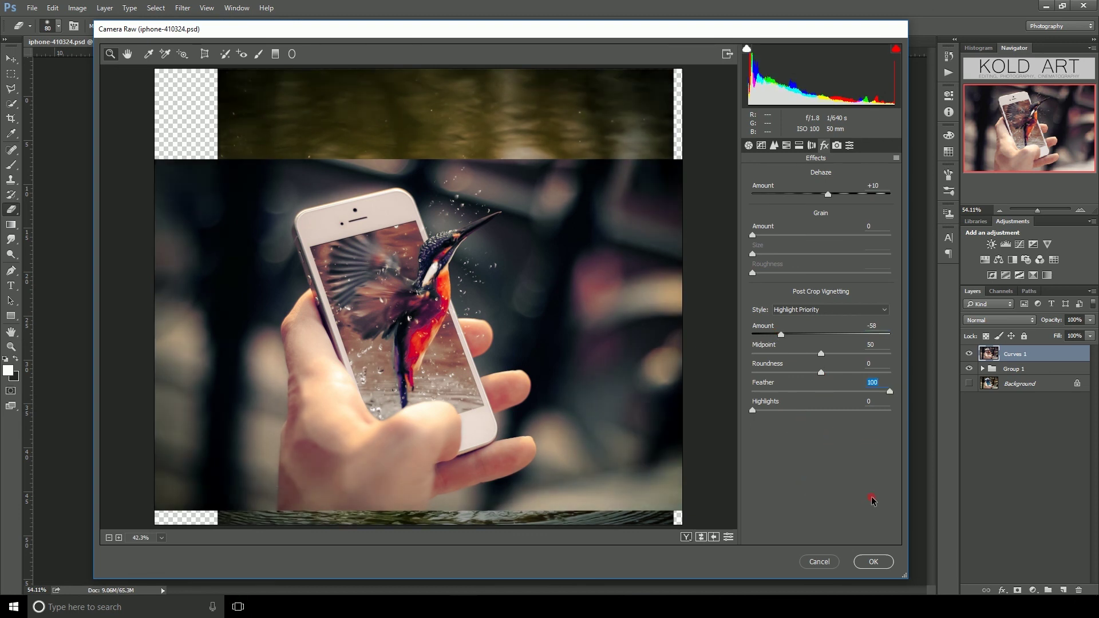
{"action": "left_click_drag", "start_coordinate": [785, 342], "coordinate": [776, 337]}
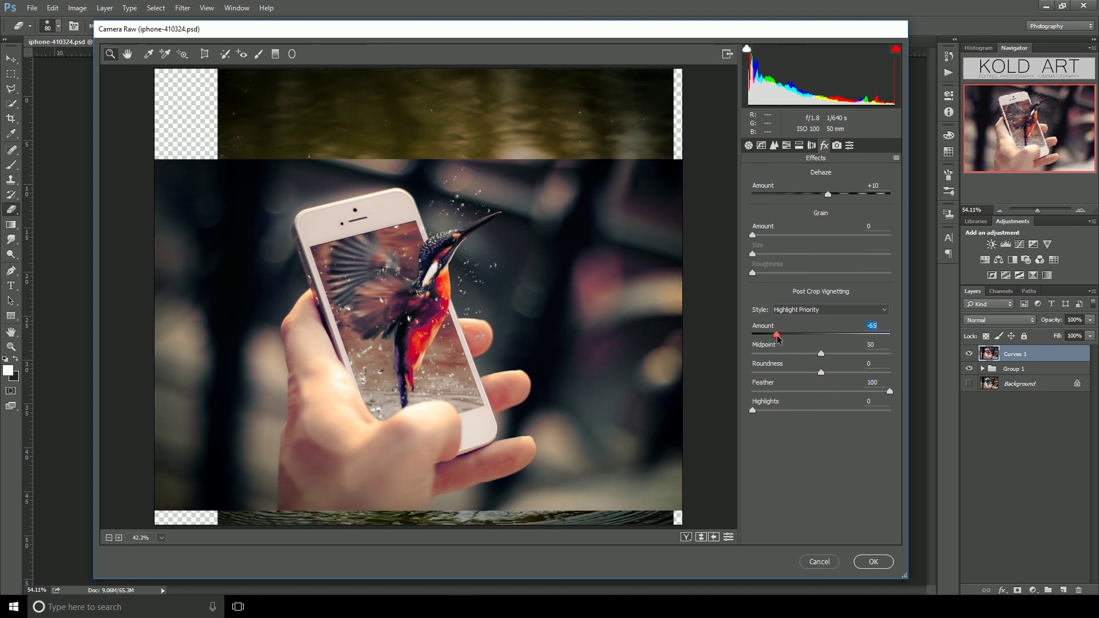
{"action": "left_click", "coordinate": [879, 554]}
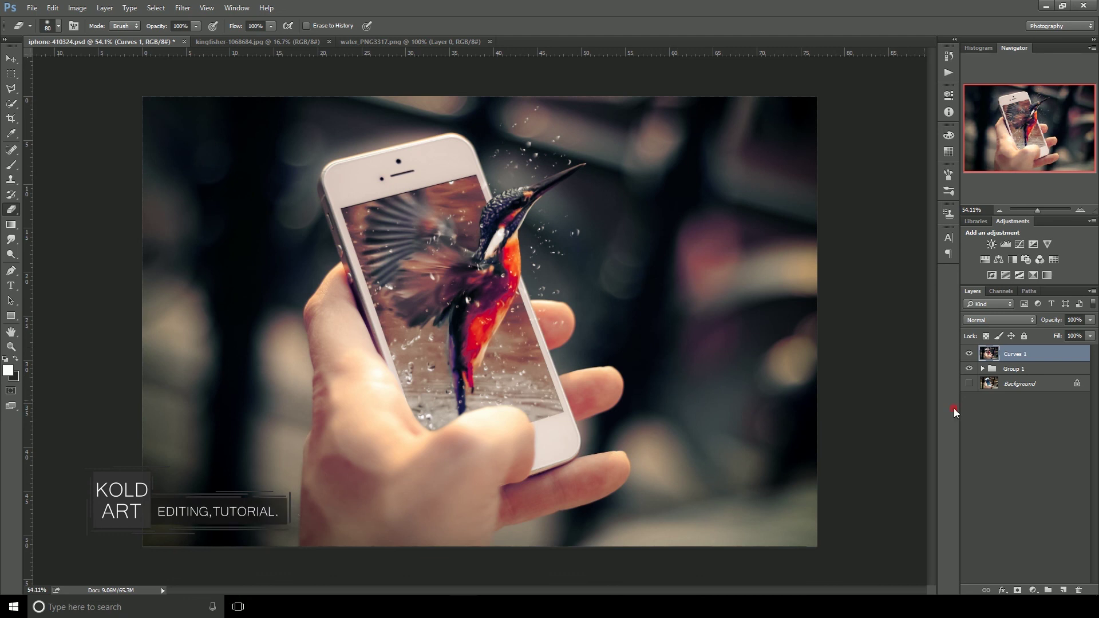
{"action": "left_click", "coordinate": [996, 401]}
{"action": "left_click", "coordinate": [1024, 357]}
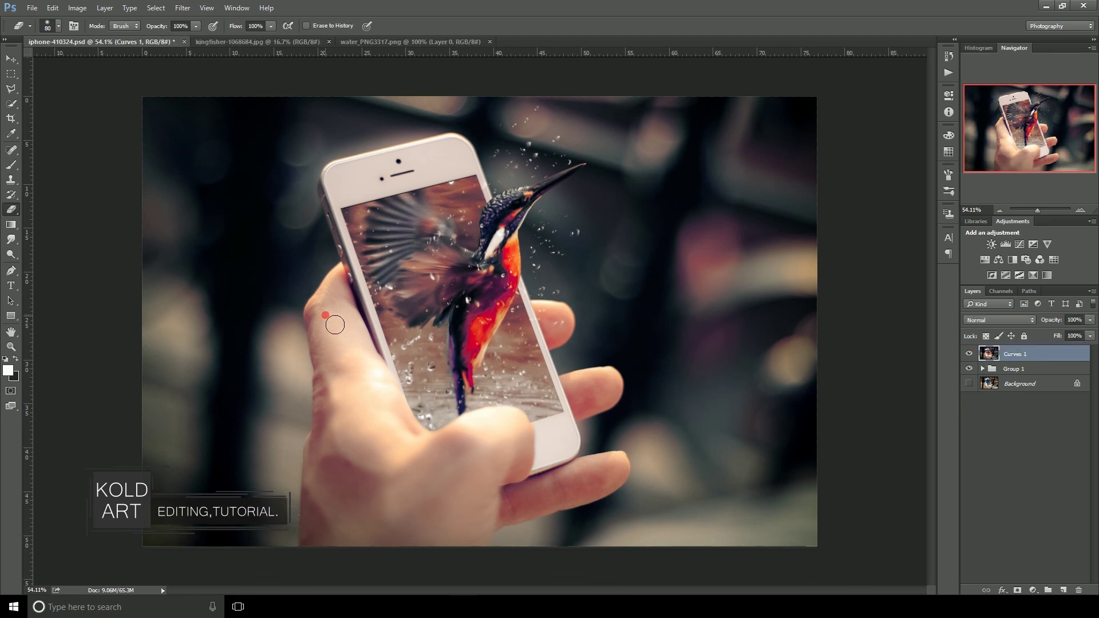